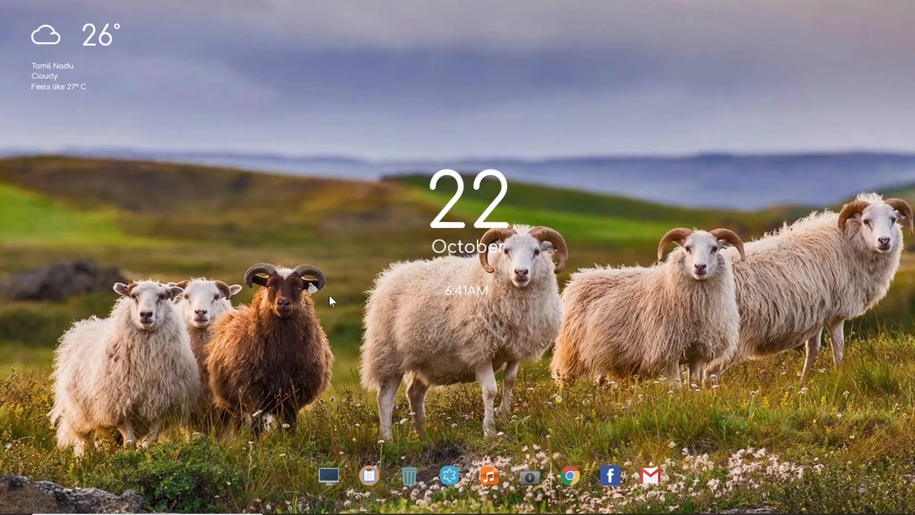
Examine the PNG image sequence in the TREE ANIMATION folder on Local Disk (H:), and put the folder window away.
{"action": "key", "text": "super+e"}
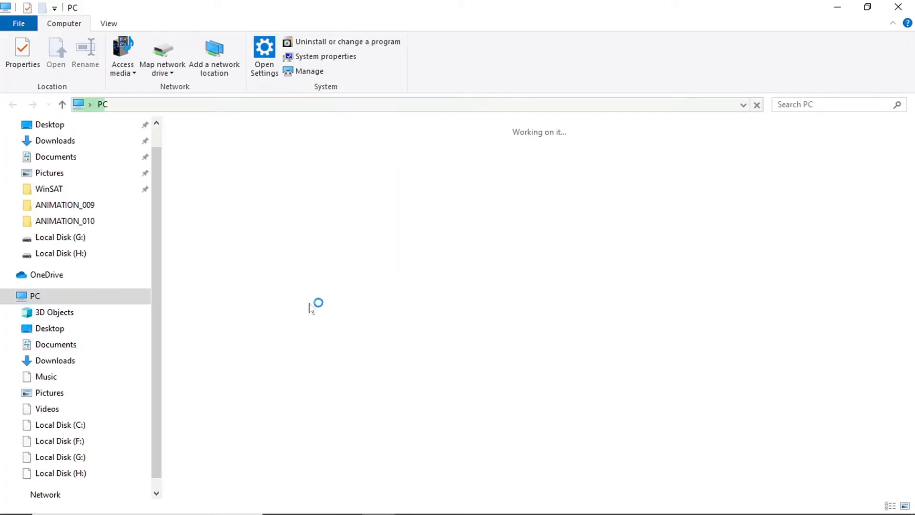
{"action": "left_click", "coordinate": [74, 459]}
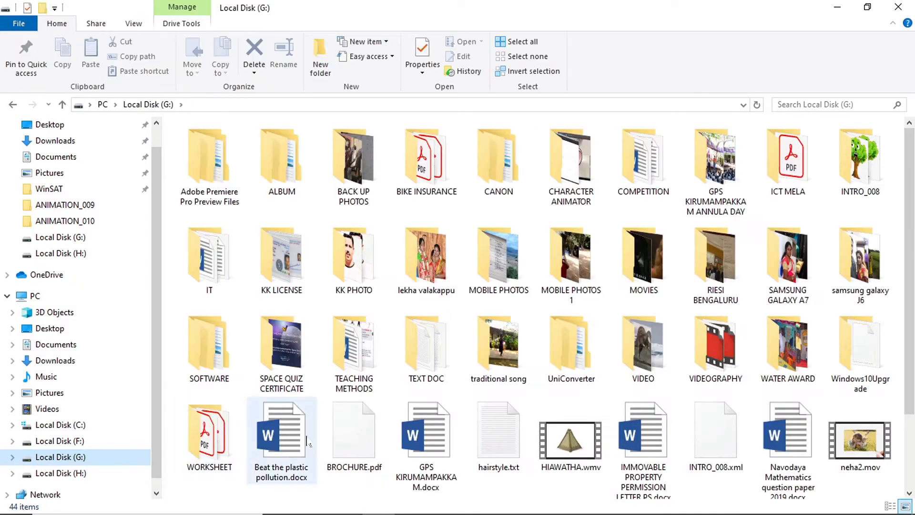
{"action": "left_click", "coordinate": [76, 474]}
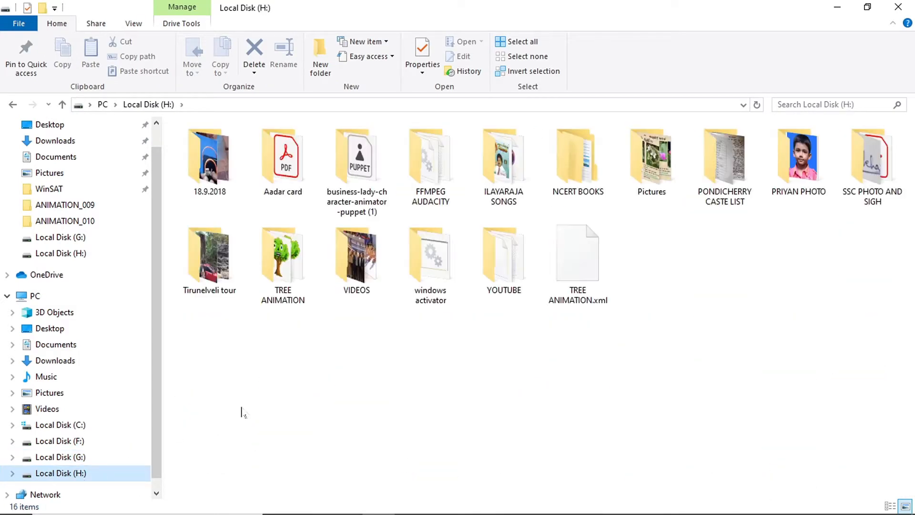
{"action": "double_click", "coordinate": [283, 261]}
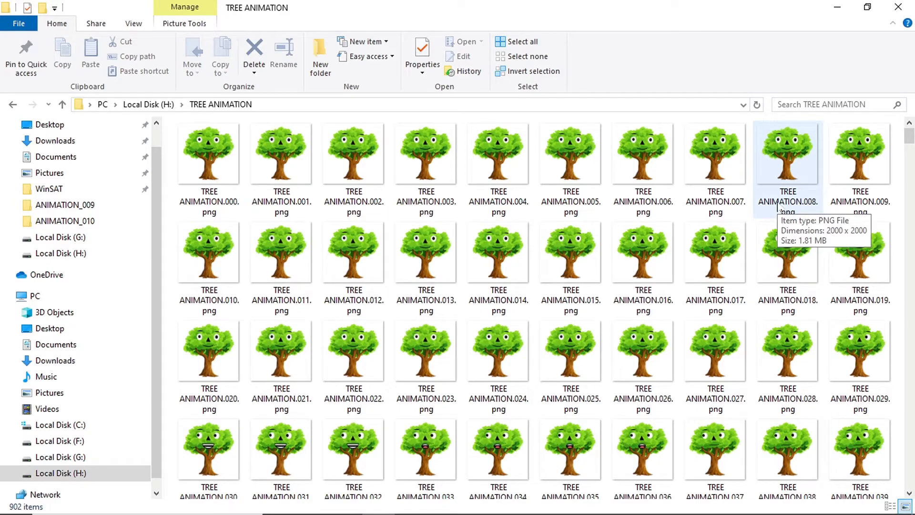
{"action": "left_click", "coordinate": [840, 9]}
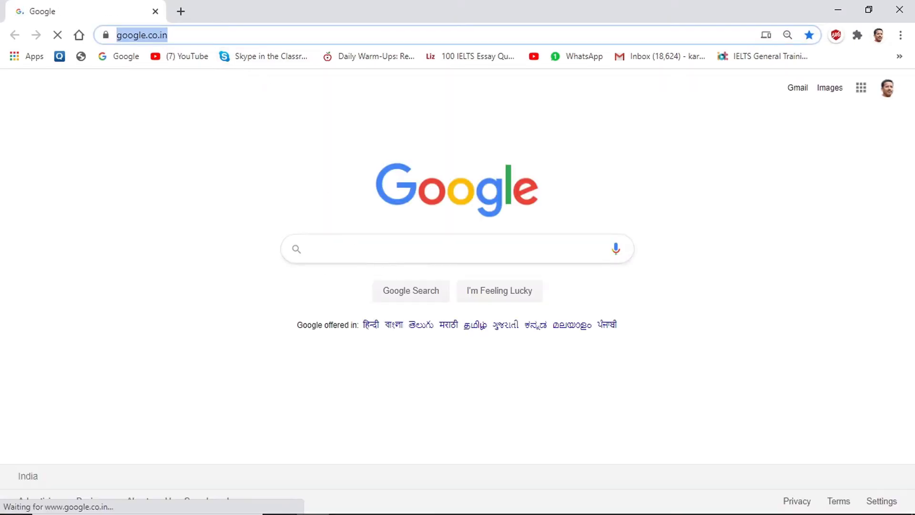
Switch to Chrome, search Google for pixabay and open the Pixabay website.
{"action": "type", "text": "p"}
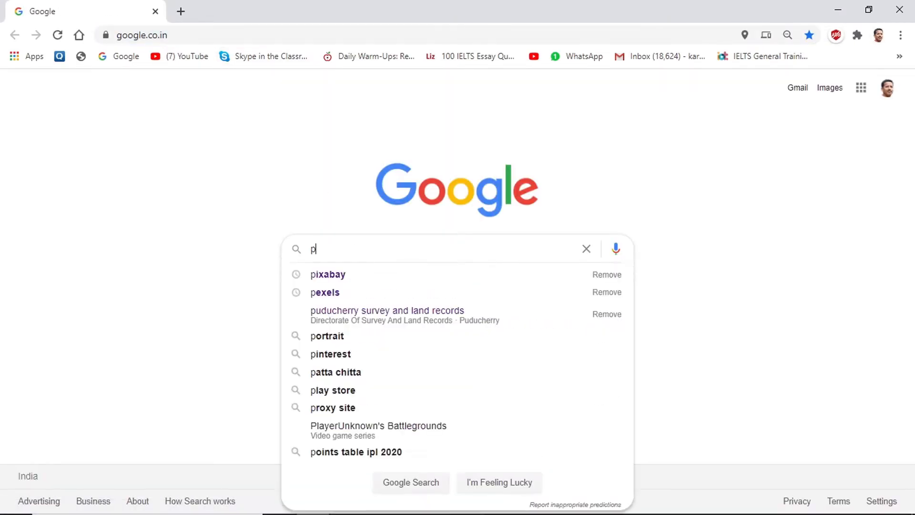
{"action": "type", "text": "ixa"}
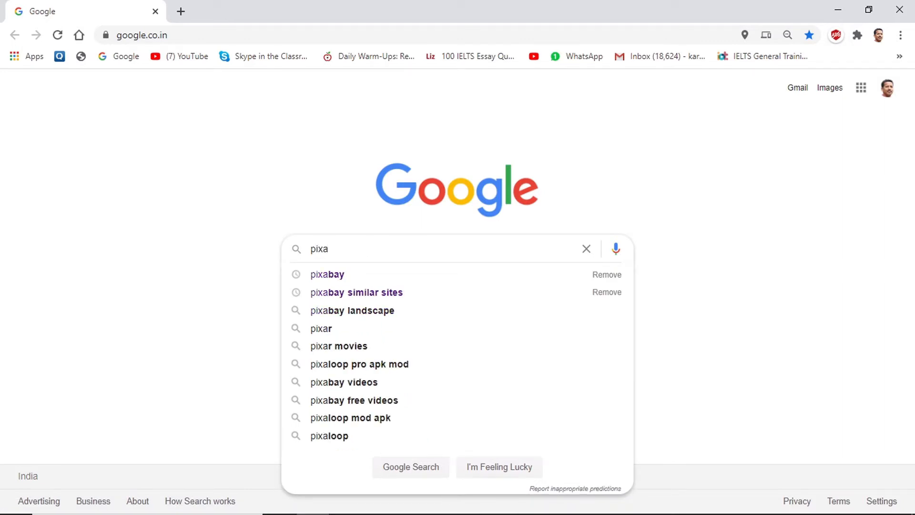
{"action": "key", "text": "Down"}
{"action": "key", "text": "Return"}
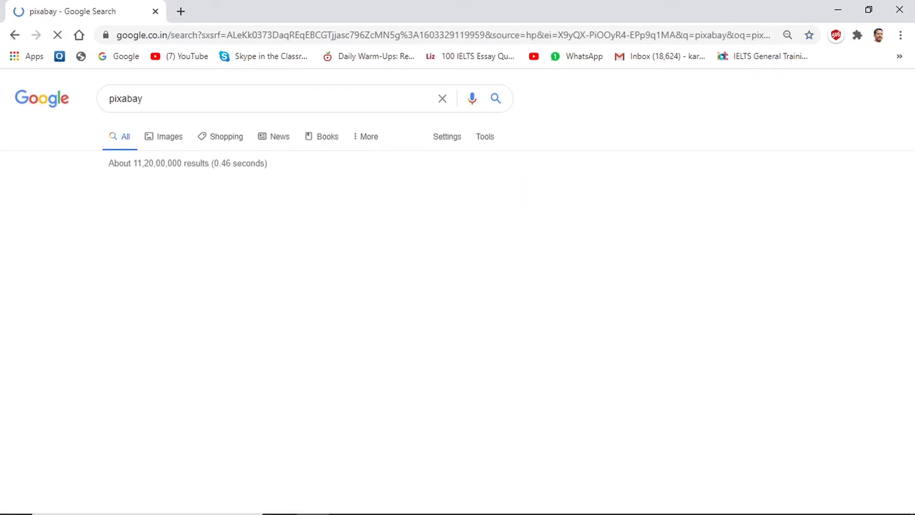
{"action": "left_click", "coordinate": [315, 199]}
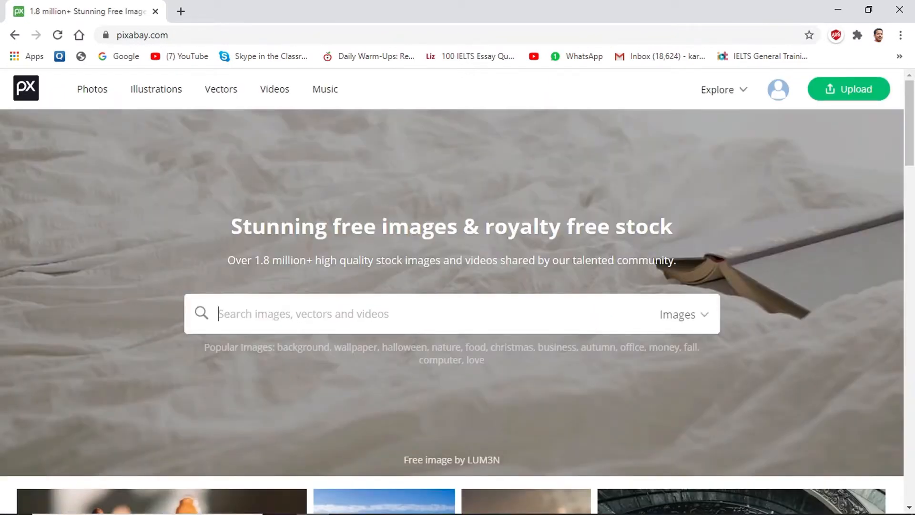
Search Pixabay for "forest background" and look over the image results.
{"action": "type", "text": "forest"}
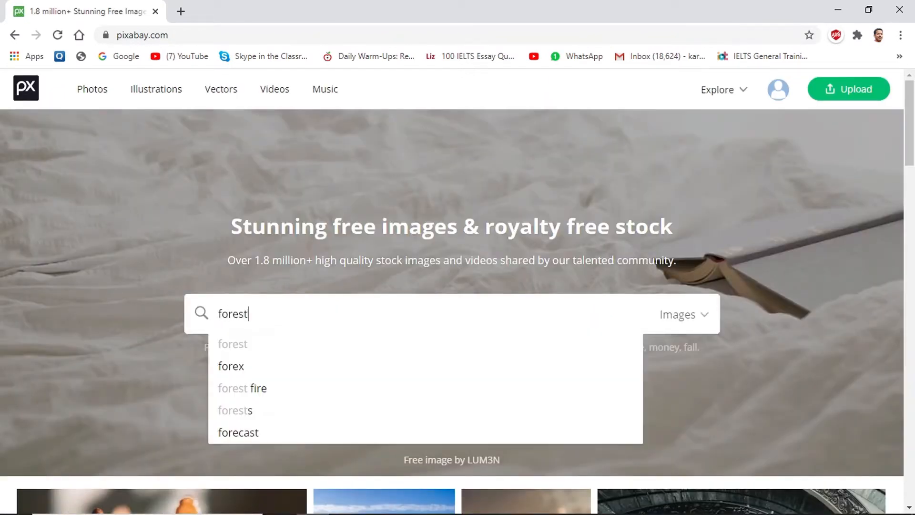
{"action": "left_click", "coordinate": [290, 412]}
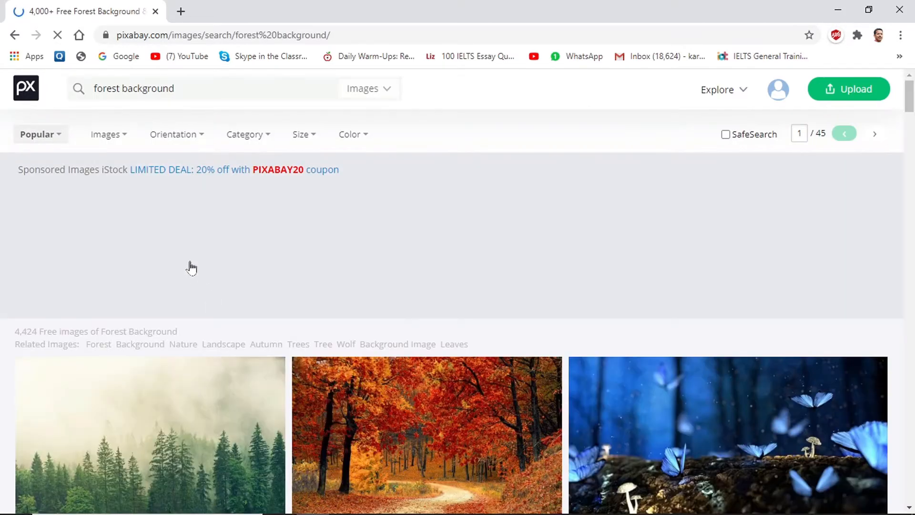
{"action": "scroll", "coordinate": [303, 286], "scroll_direction": "down", "scroll_amount": 5}
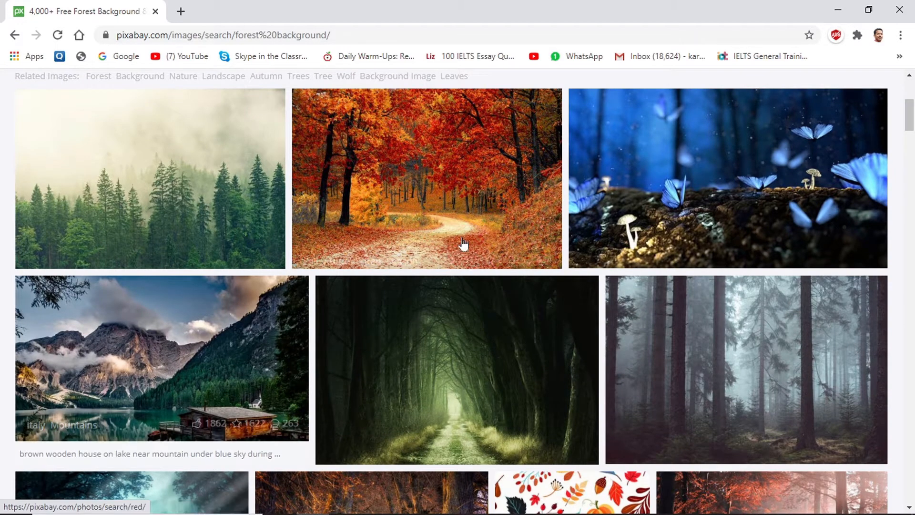
{"action": "scroll", "coordinate": [361, 316], "scroll_direction": "up", "scroll_amount": 5}
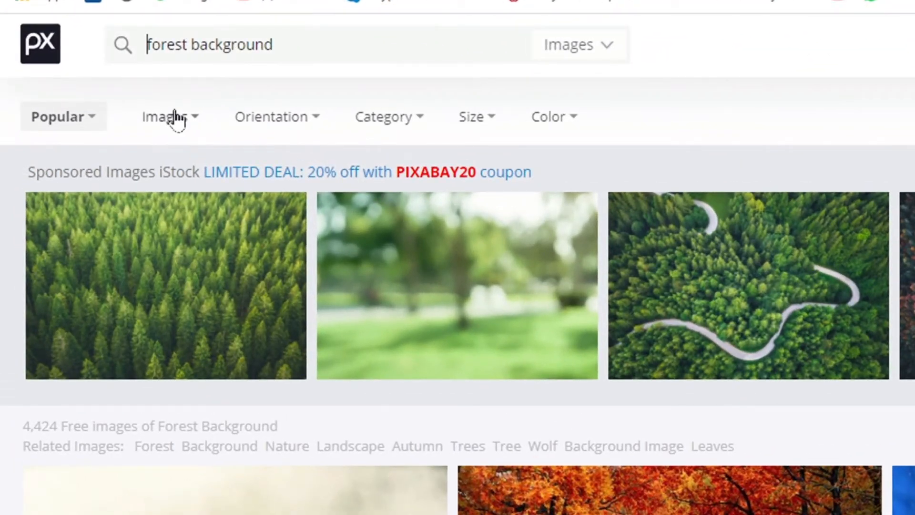
Restrict the forest background results to vector graphics and look through them.
{"action": "left_click", "coordinate": [174, 118]}
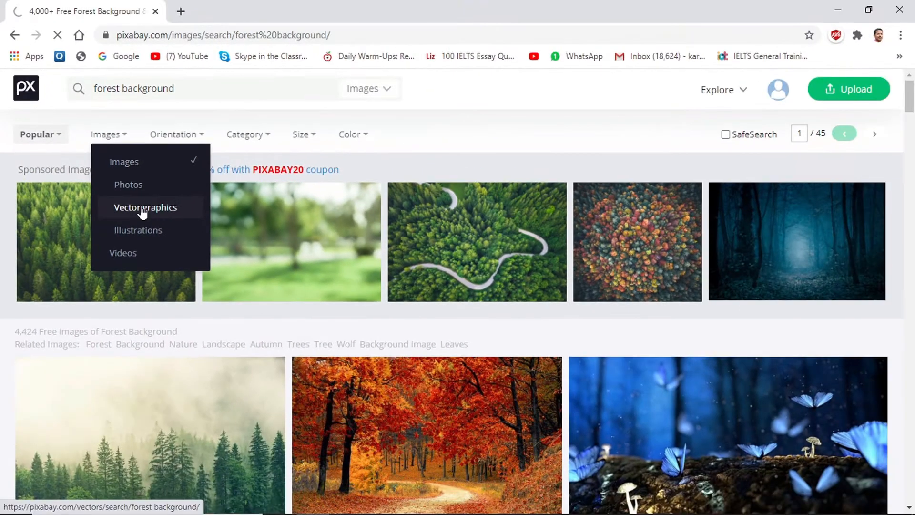
{"action": "left_click", "coordinate": [224, 233]}
{"action": "scroll", "coordinate": [229, 246], "scroll_direction": "down", "scroll_amount": 8}
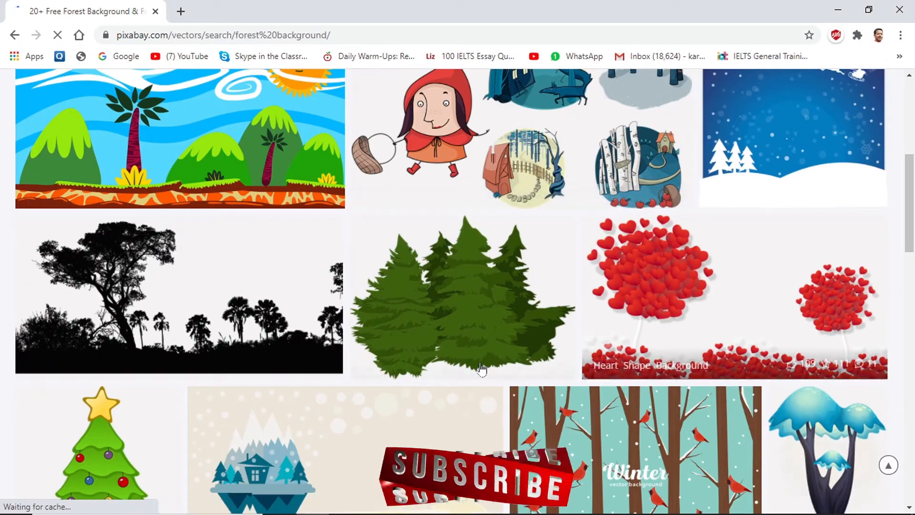
{"action": "scroll", "coordinate": [419, 342], "scroll_direction": "down", "scroll_amount": 7}
{"action": "scroll", "coordinate": [421, 343], "scroll_direction": "down", "scroll_amount": 10}
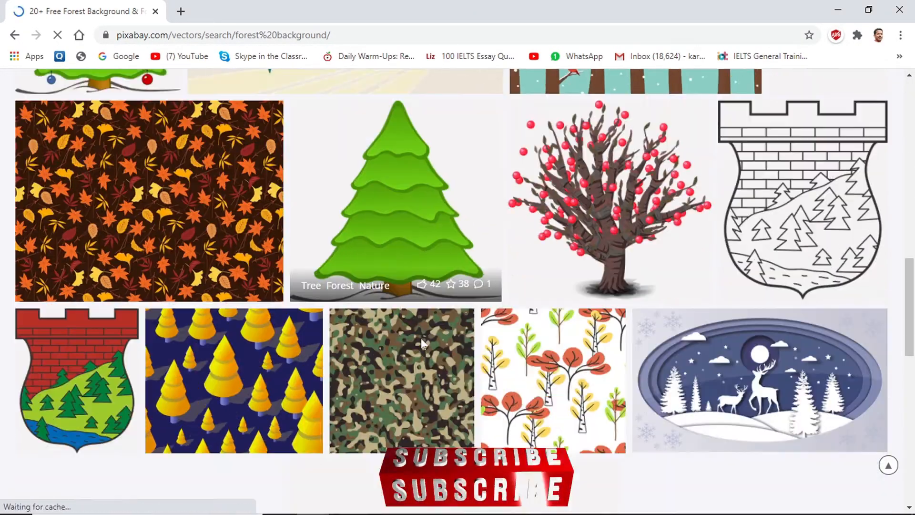
{"action": "scroll", "coordinate": [630, 302], "scroll_direction": "down", "scroll_amount": 7}
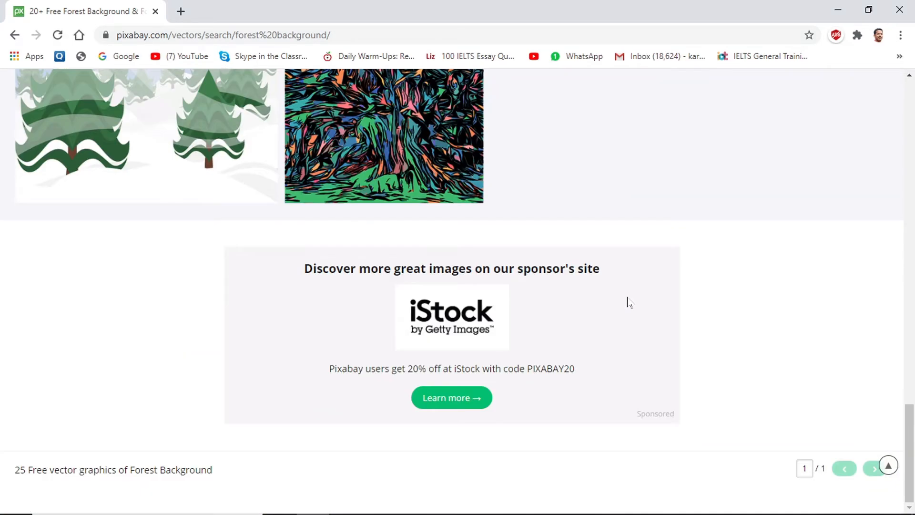
{"action": "scroll", "coordinate": [628, 303], "scroll_direction": "up", "scroll_amount": 20}
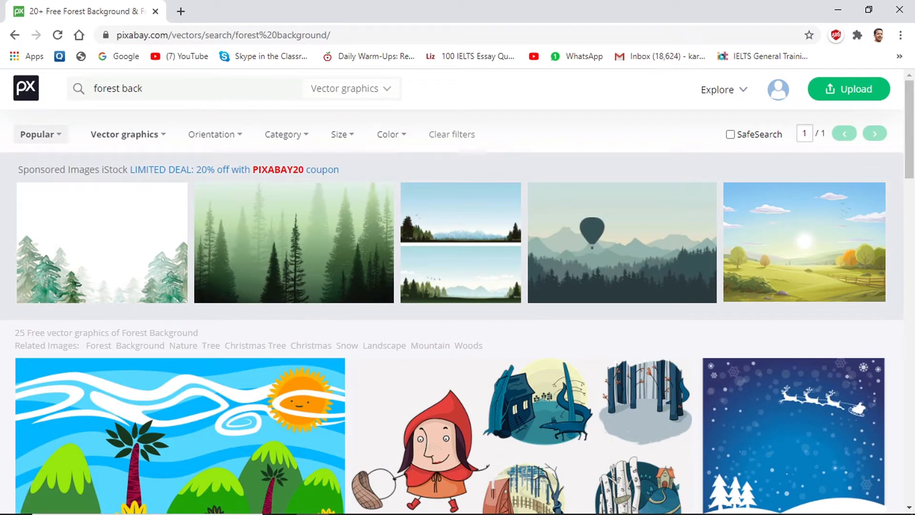
Shorten the vector graphics search to "forest" and run it.
{"action": "key", "text": "Return"}
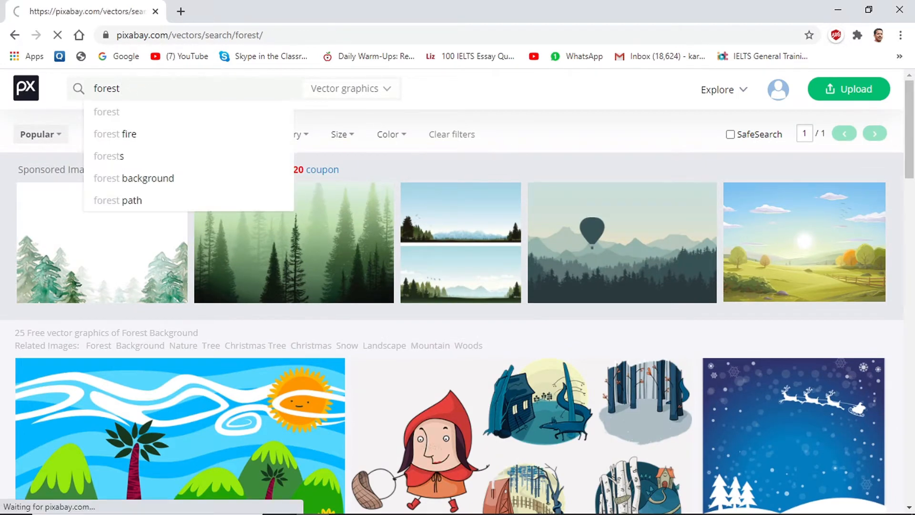
{"action": "scroll", "coordinate": [275, 241], "scroll_direction": "down", "scroll_amount": 5}
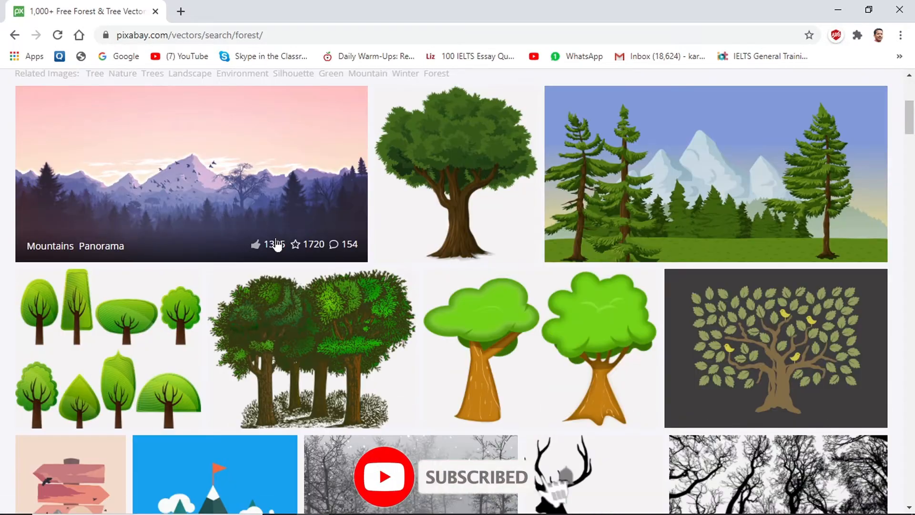
{"action": "scroll", "coordinate": [276, 244], "scroll_direction": "down", "scroll_amount": 5}
{"action": "scroll", "coordinate": [276, 245], "scroll_direction": "up", "scroll_amount": 5}
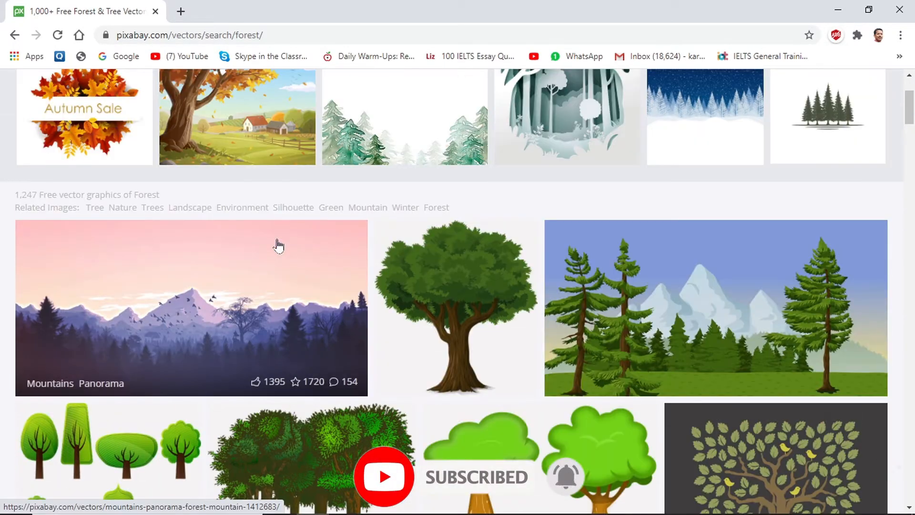
Browse the forest vector graphics for a cartoon landscape suitable as a background.
{"action": "scroll", "coordinate": [279, 247], "scroll_direction": "down", "scroll_amount": 19}
{"action": "scroll", "coordinate": [280, 248], "scroll_direction": "down", "scroll_amount": 4}
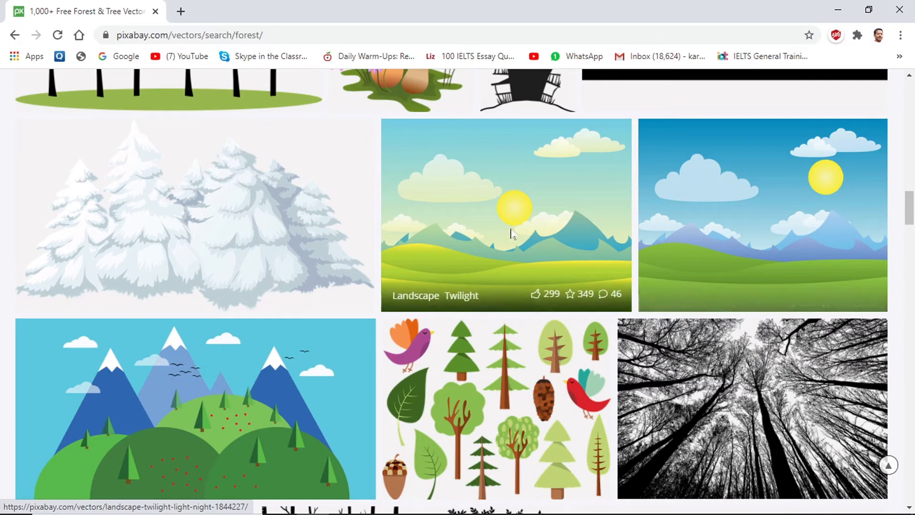
{"action": "scroll", "coordinate": [509, 233], "scroll_direction": "down", "scroll_amount": 16}
{"action": "scroll", "coordinate": [508, 229], "scroll_direction": "down", "scroll_amount": 12}
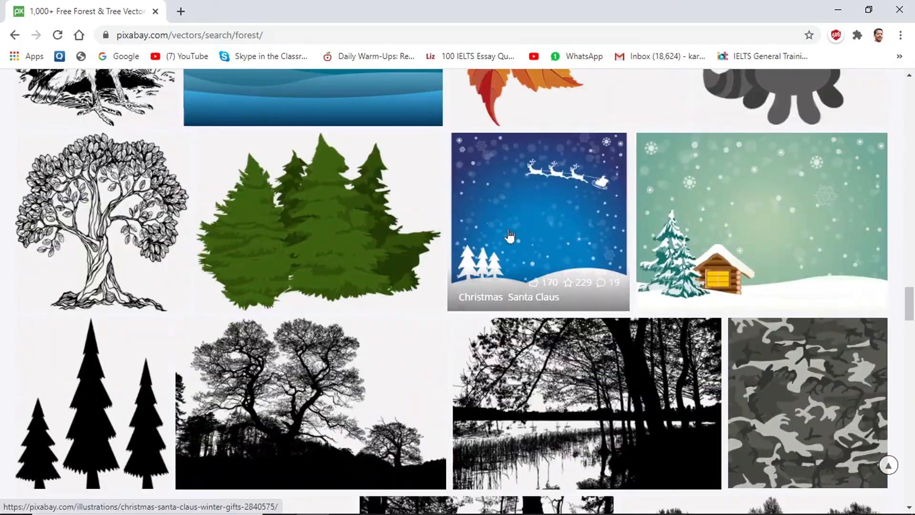
{"action": "scroll", "coordinate": [509, 232], "scroll_direction": "down", "scroll_amount": 5}
{"action": "scroll", "coordinate": [509, 232], "scroll_direction": "down", "scroll_amount": 5}
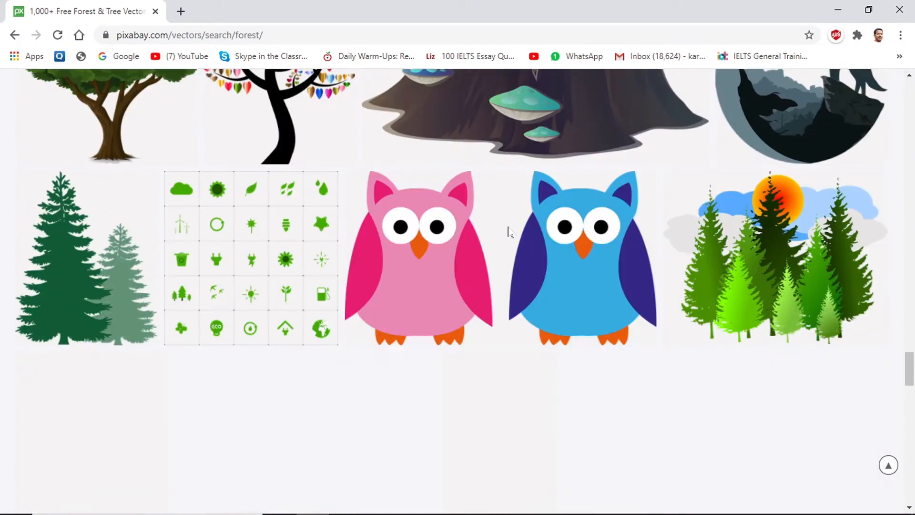
{"action": "scroll", "coordinate": [508, 231], "scroll_direction": "down", "scroll_amount": 5}
{"action": "scroll", "coordinate": [507, 227], "scroll_direction": "down", "scroll_amount": 6}
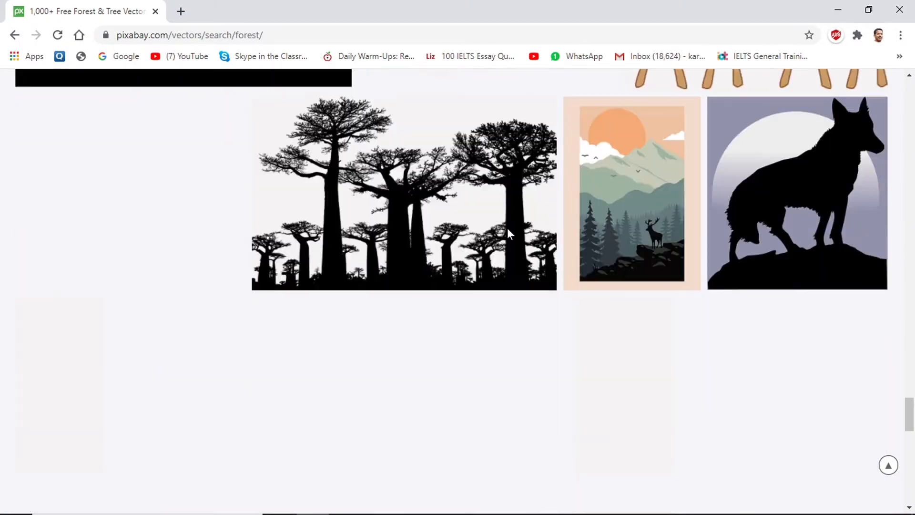
{"action": "scroll", "coordinate": [507, 229], "scroll_direction": "down", "scroll_amount": 6}
{"action": "scroll", "coordinate": [509, 234], "scroll_direction": "down", "scroll_amount": 5}
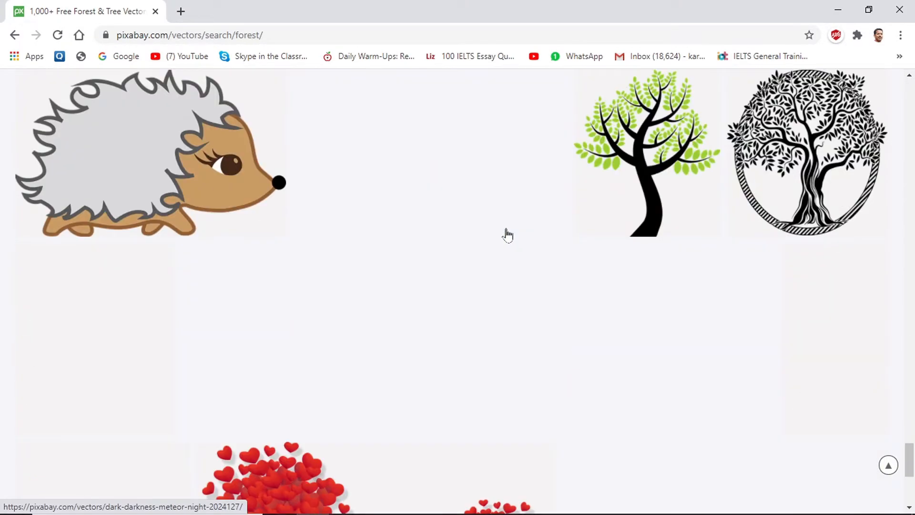
{"action": "scroll", "coordinate": [508, 234], "scroll_direction": "down", "scroll_amount": 7}
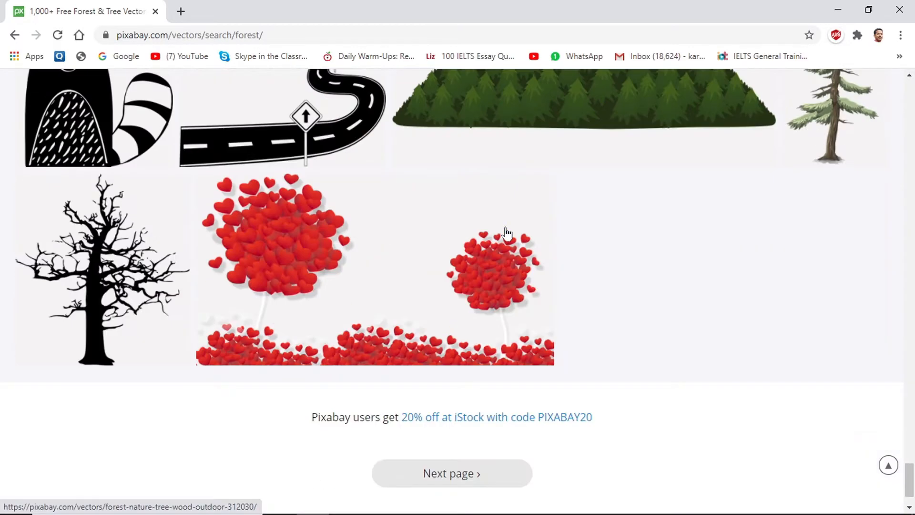
{"action": "scroll", "coordinate": [507, 233], "scroll_direction": "up", "scroll_amount": 20}
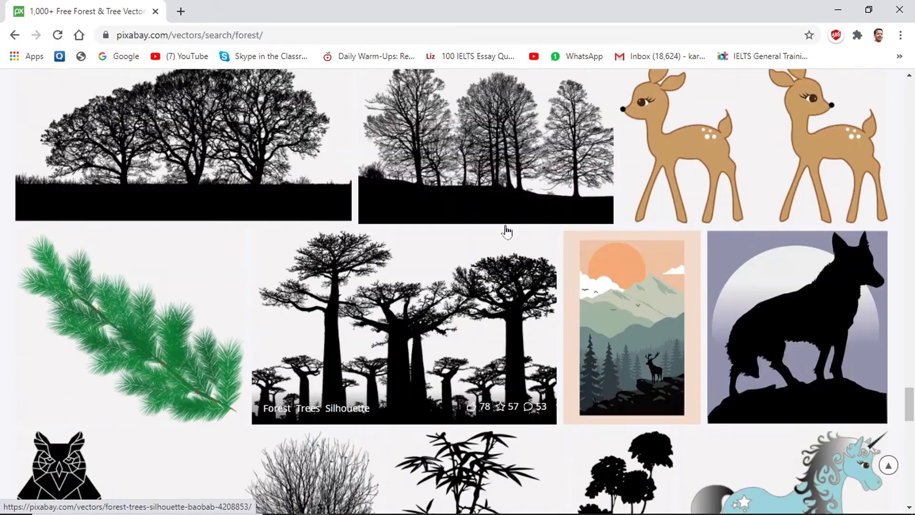
{"action": "scroll", "coordinate": [508, 231], "scroll_direction": "up", "scroll_amount": 15}
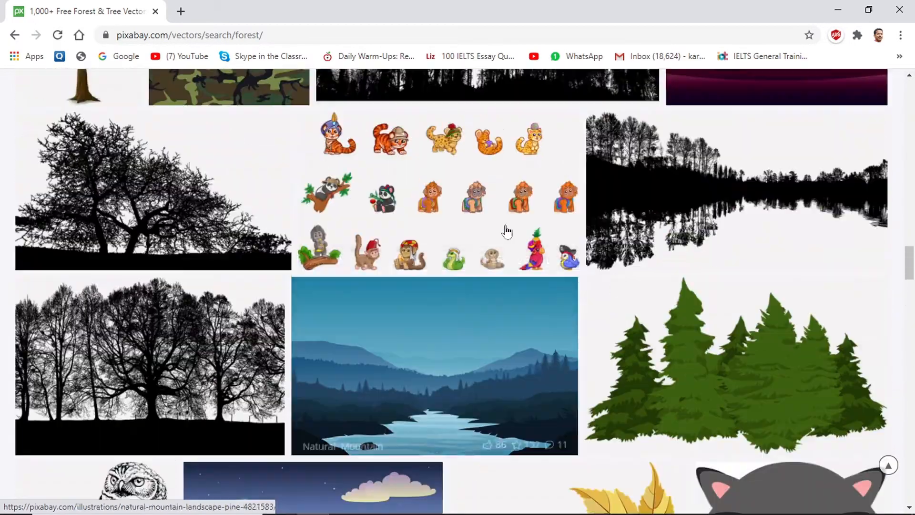
{"action": "scroll", "coordinate": [507, 233], "scroll_direction": "up", "scroll_amount": 3}
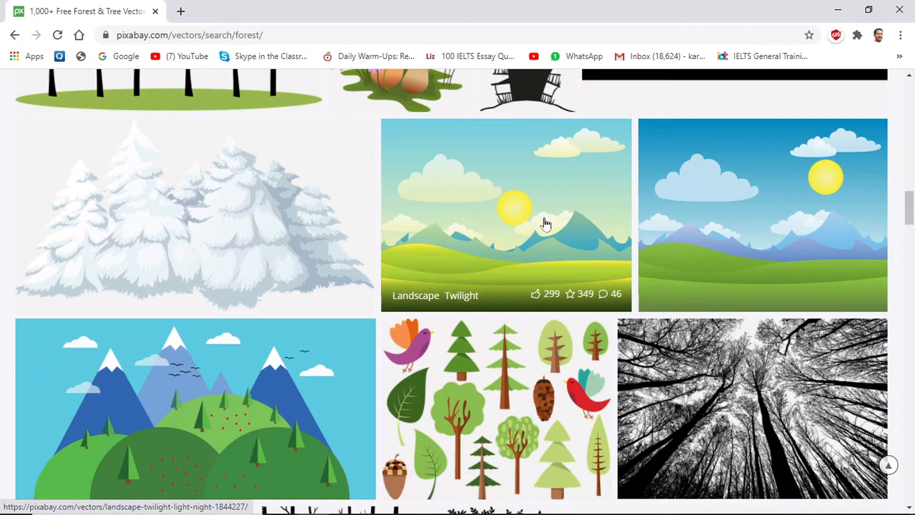
{"action": "scroll", "coordinate": [546, 224], "scroll_direction": "up", "scroll_amount": 15}
{"action": "scroll", "coordinate": [547, 221], "scroll_direction": "down", "scroll_amount": 6}
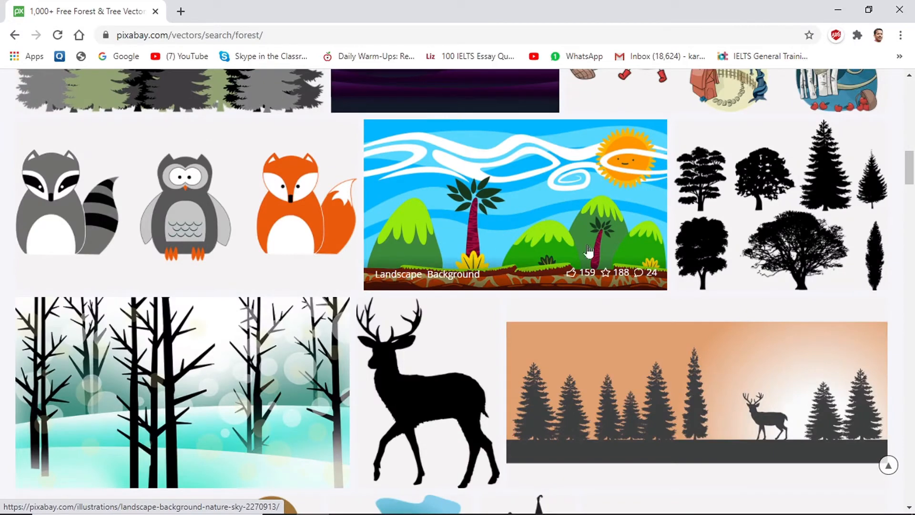
Open the cartoon landscape with palm trees and a smiling sun and download it as a 1920×1080 PNG.
{"action": "left_click", "coordinate": [576, 207]}
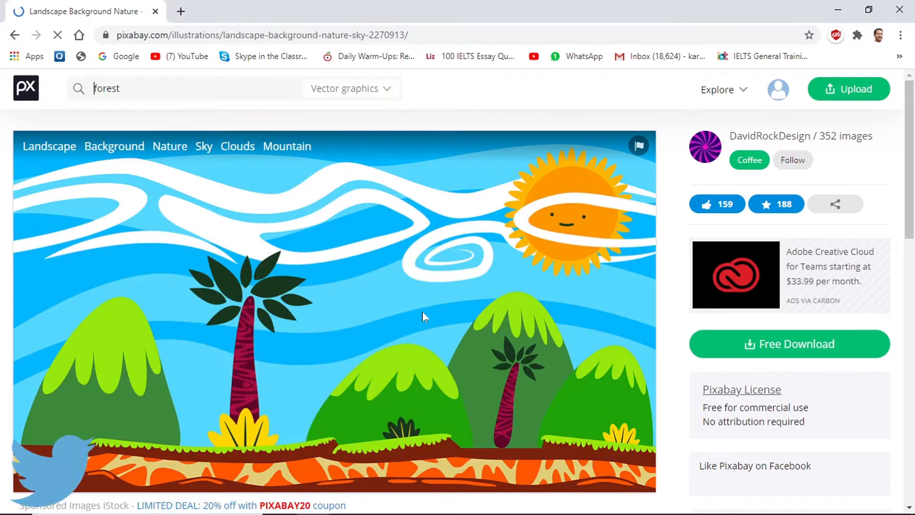
{"action": "scroll", "coordinate": [422, 311], "scroll_direction": "down", "scroll_amount": 1}
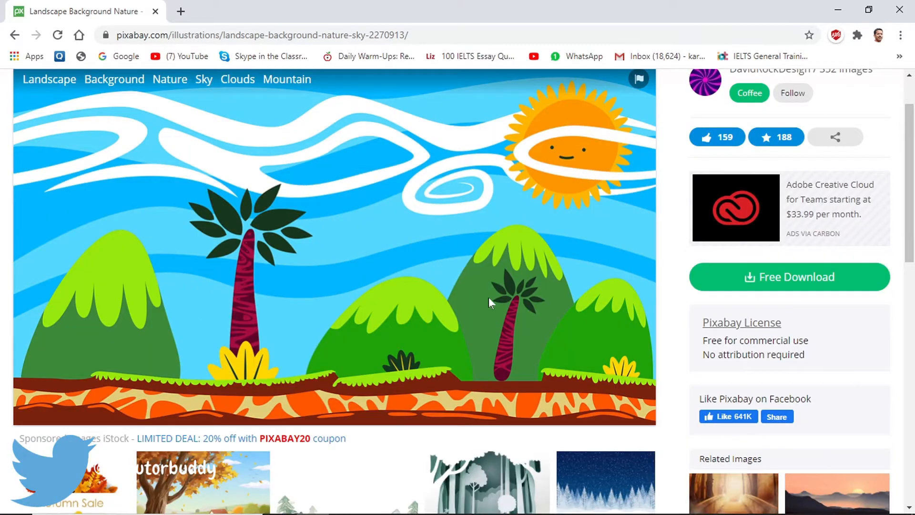
{"action": "left_click", "coordinate": [781, 278]}
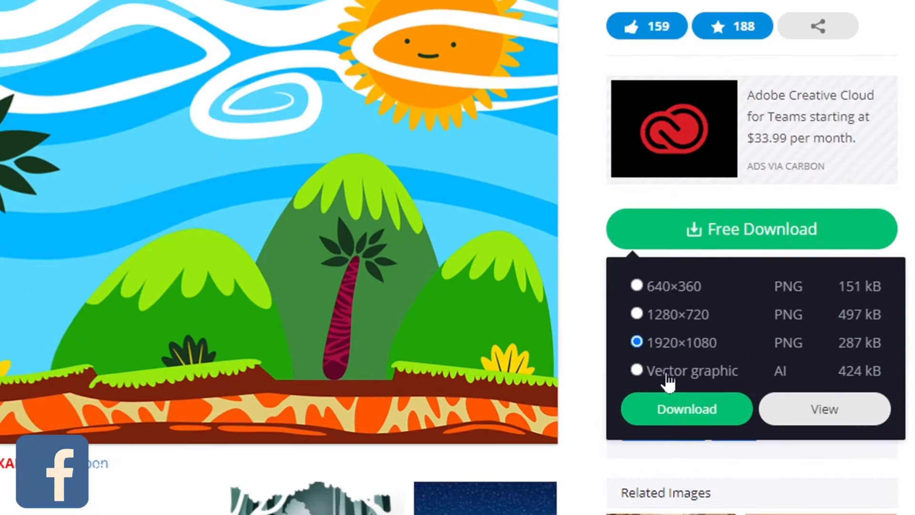
{"action": "left_click", "coordinate": [679, 410]}
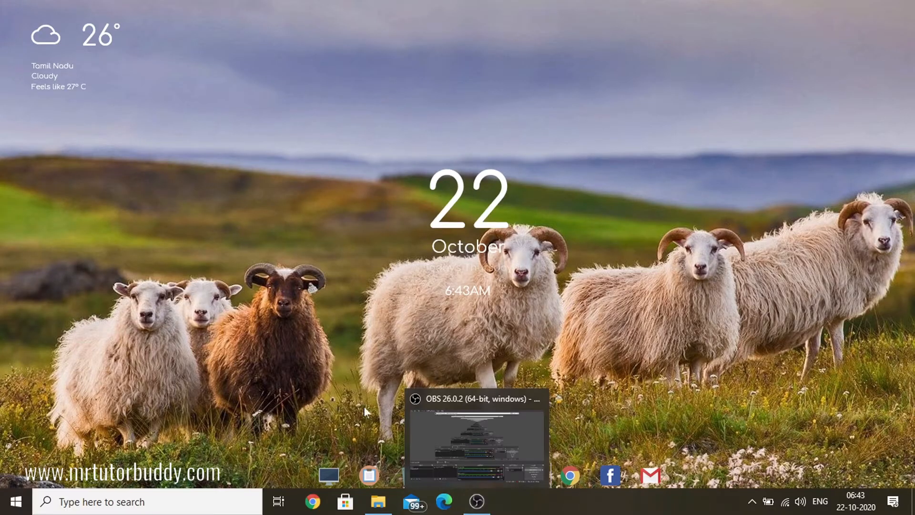
Close the open folder window and refresh the desktop.
{"action": "left_click", "coordinate": [377, 500]}
{"action": "left_click", "coordinate": [911, 4]}
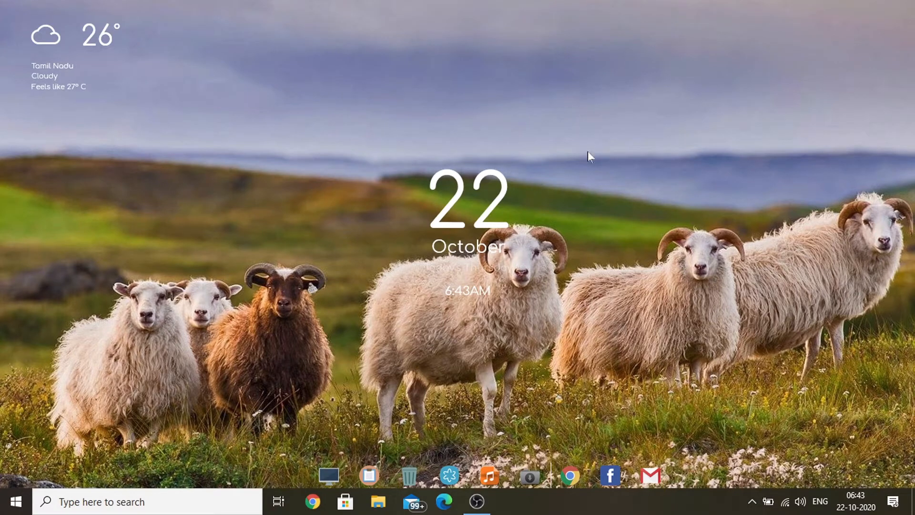
{"action": "right_click", "coordinate": [581, 115]}
{"action": "left_click", "coordinate": [611, 192]}
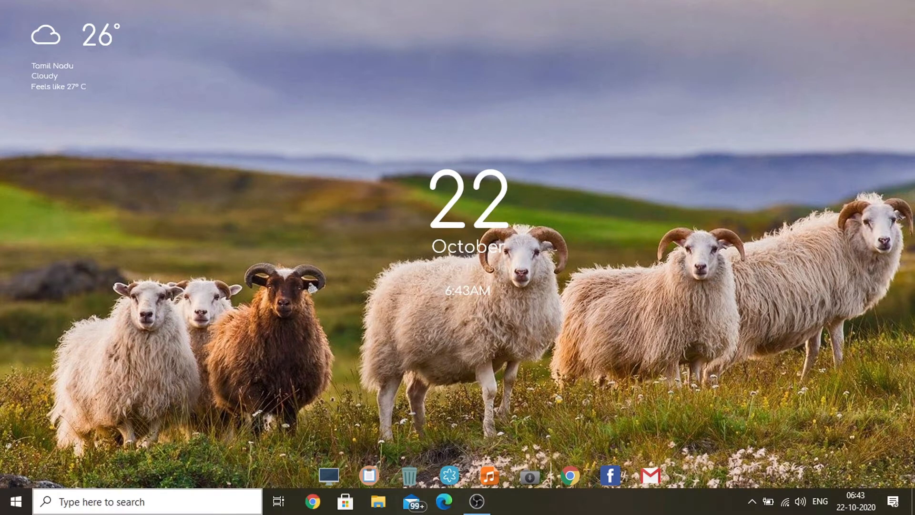
Find and launch Adobe After Effects, and maximize its window.
{"action": "left_click", "coordinate": [167, 504]}
{"action": "type", "text": "afte"}
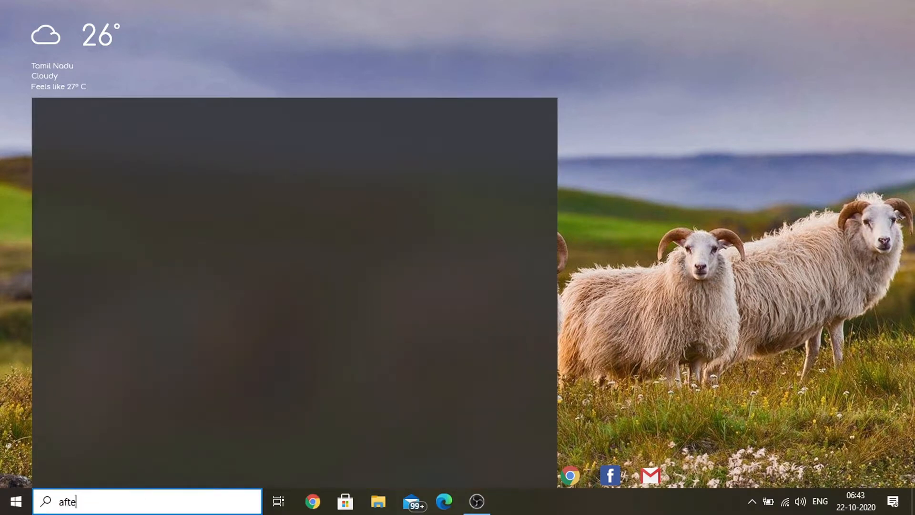
{"action": "type", "text": "r"}
{"action": "key", "text": "Return"}
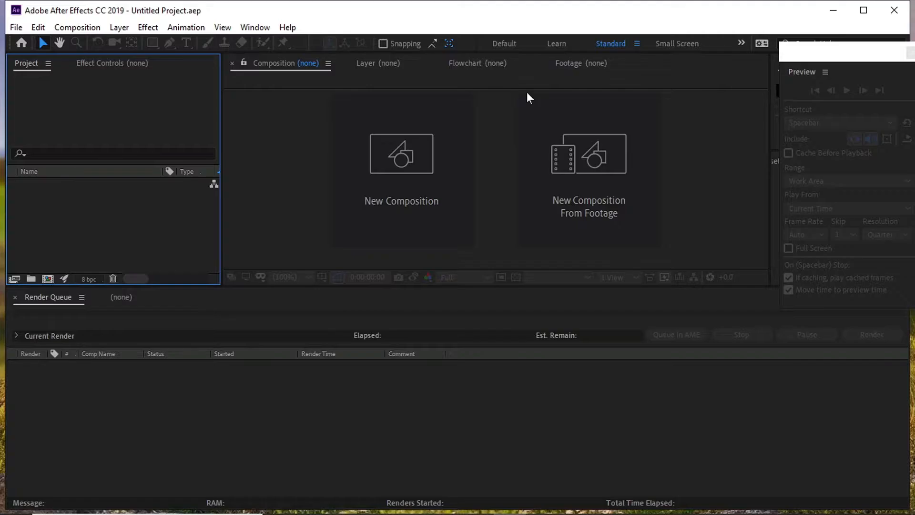
{"action": "left_click", "coordinate": [144, 364]}
{"action": "left_click", "coordinate": [15, 27]}
{"action": "mouse_move", "coordinate": [43, 80]}
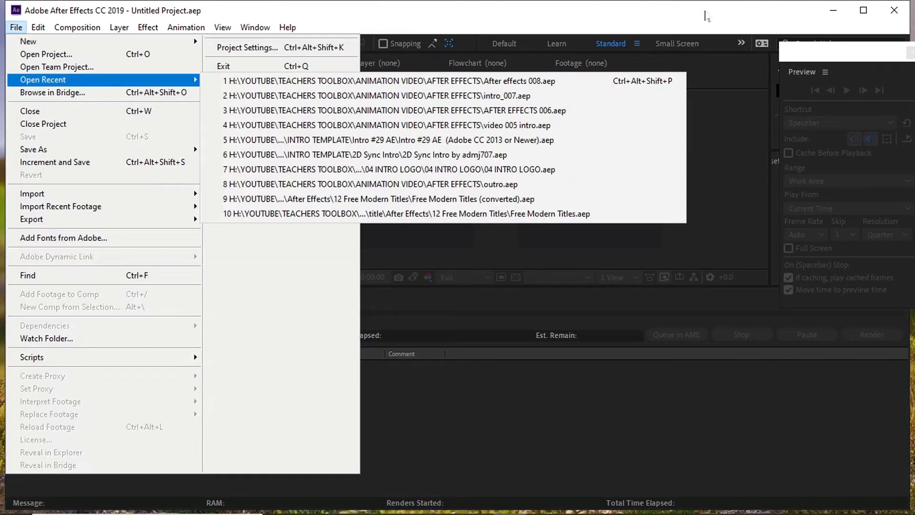
{"action": "left_click", "coordinate": [864, 12]}
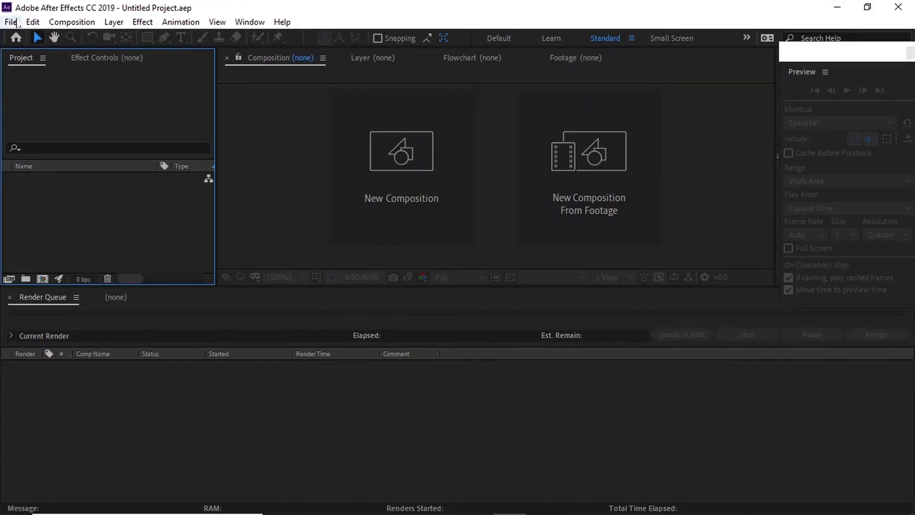
Start a file import and browse to the TREE ANIMATION folder on Local Disk (H:).
{"action": "left_click", "coordinate": [17, 23]}
{"action": "mouse_move", "coordinate": [169, 192]}
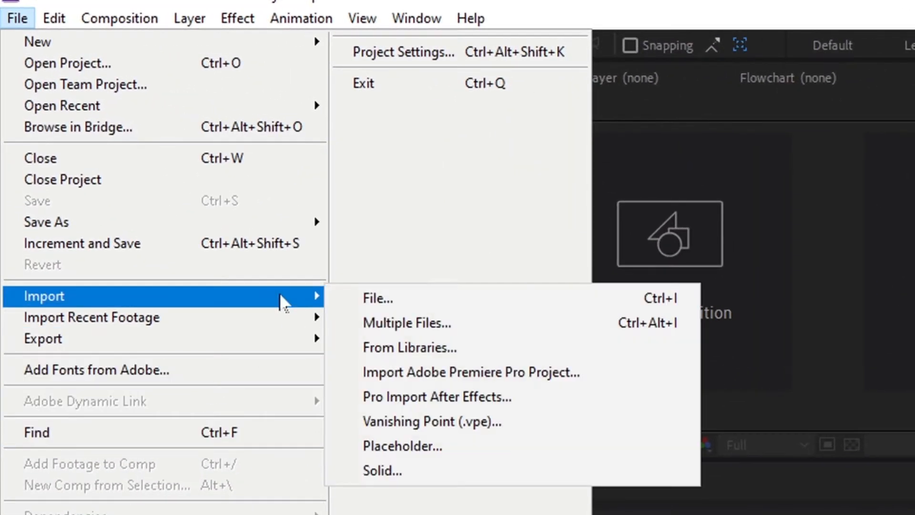
{"action": "left_click", "coordinate": [384, 299]}
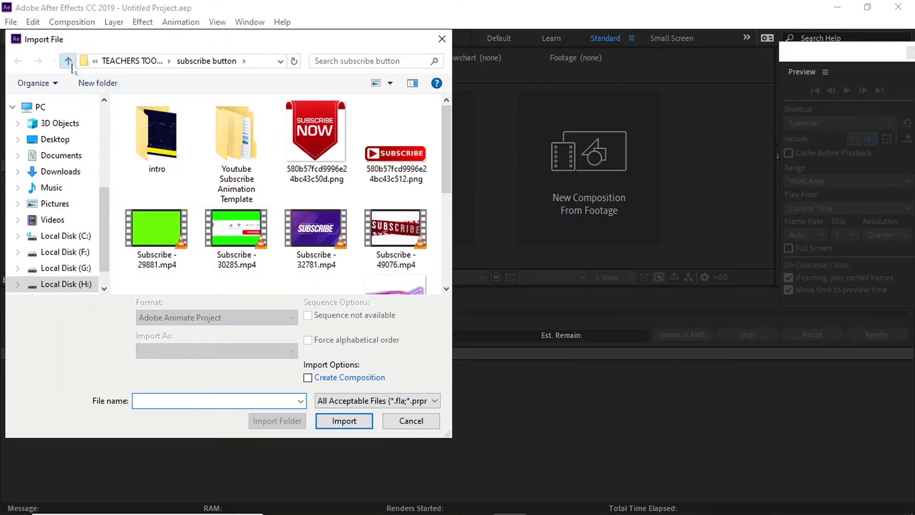
{"action": "left_click", "coordinate": [71, 64]}
{"action": "left_click", "coordinate": [70, 64]}
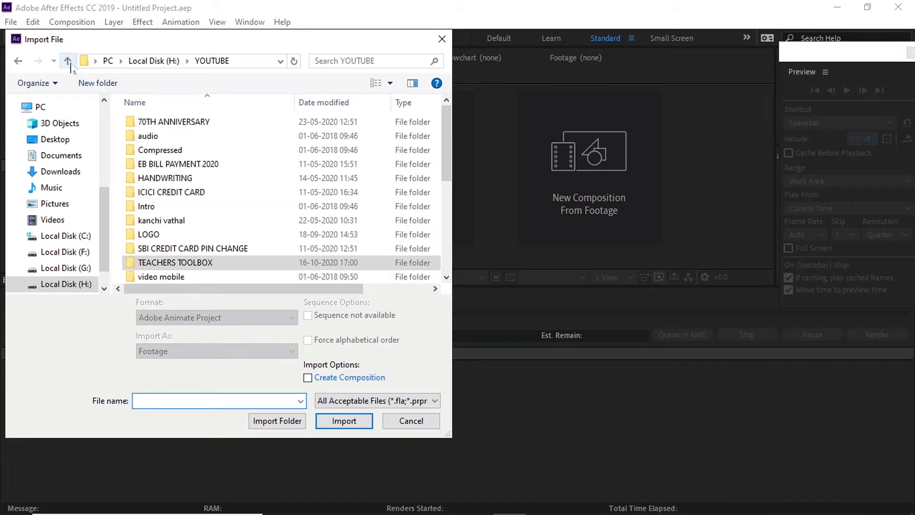
{"action": "left_click", "coordinate": [70, 64]}
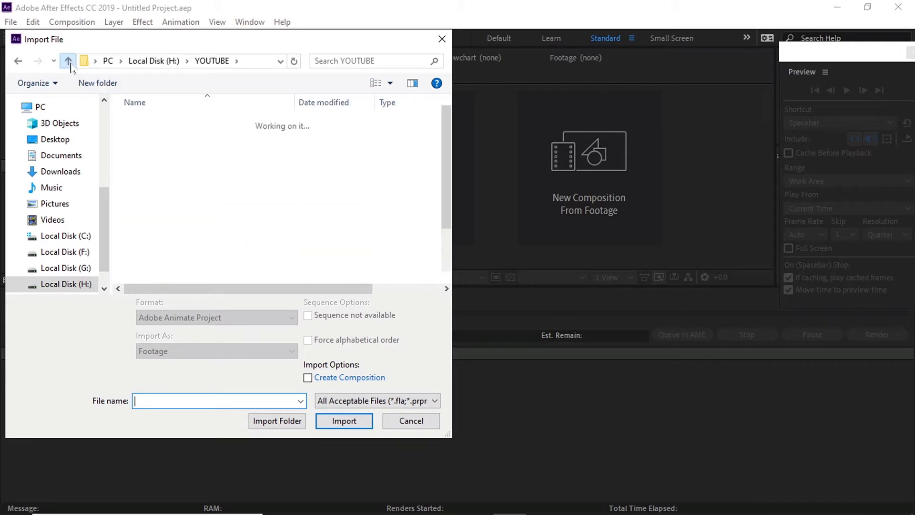
{"action": "left_click", "coordinate": [67, 284]}
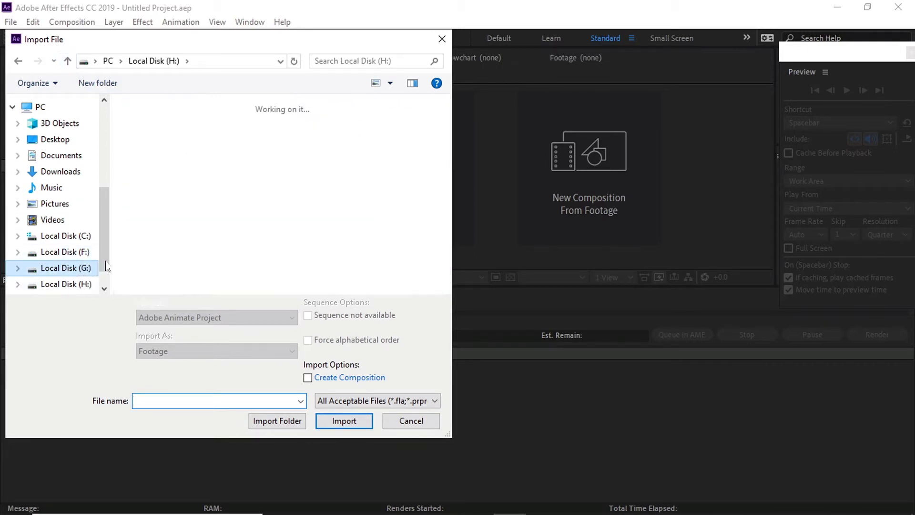
{"action": "left_click", "coordinate": [201, 233]}
{"action": "double_click", "coordinate": [202, 232]}
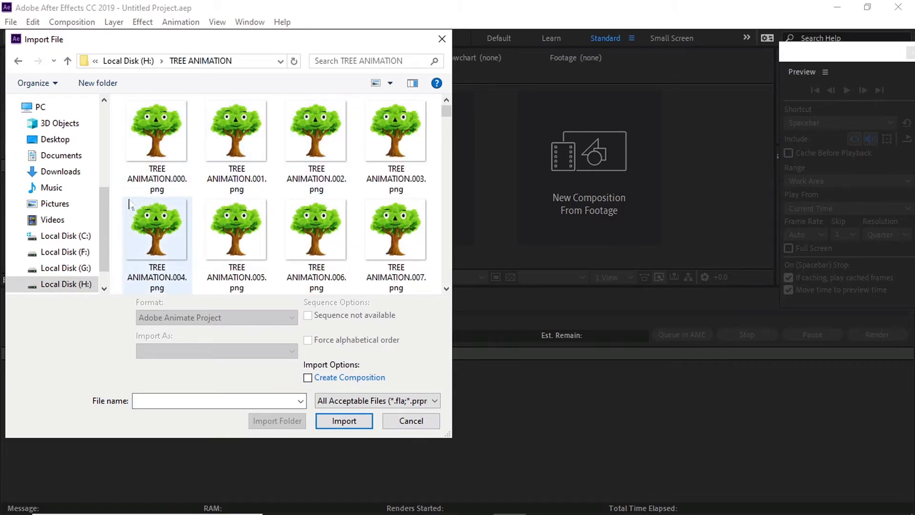
Import the tree frames as a PNG sequence starting from TREE ANIMATION.000.png, and widen the Project panel.
{"action": "left_click", "coordinate": [172, 129]}
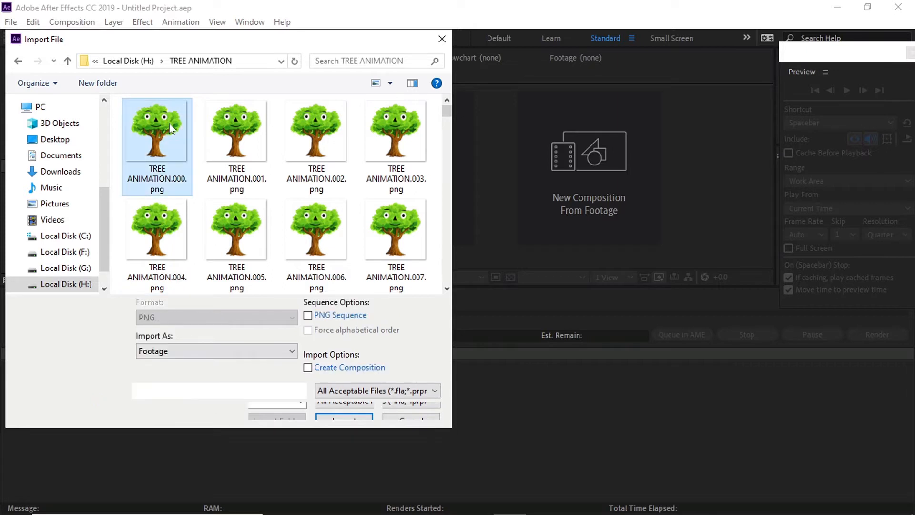
{"action": "left_click", "coordinate": [343, 411]}
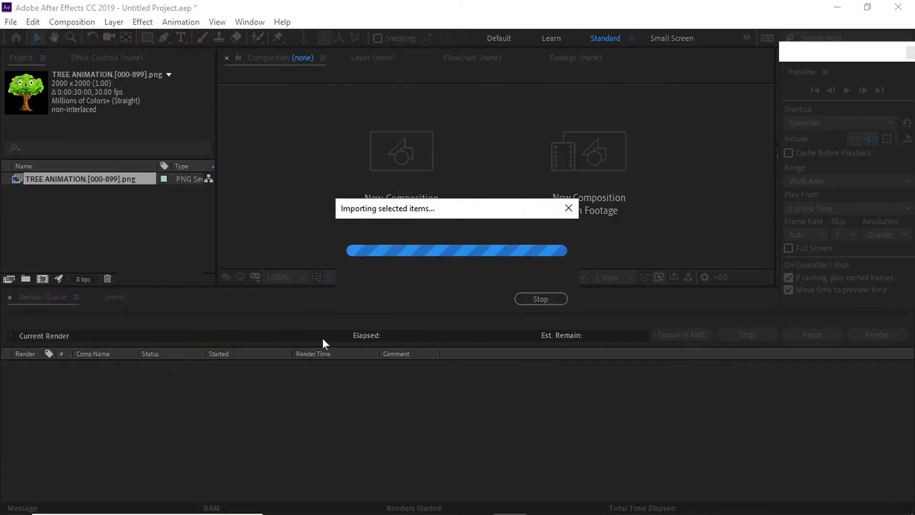
{"action": "left_click", "coordinate": [170, 242]}
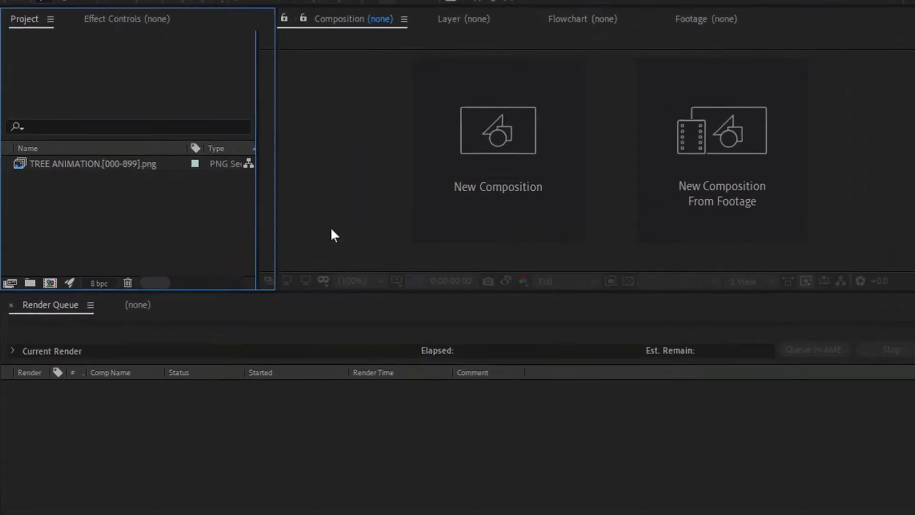
{"action": "left_click_drag", "start_coordinate": [332, 228], "coordinate": [405, 228]}
{"action": "left_click_drag", "start_coordinate": [554, 214], "coordinate": [433, 214]}
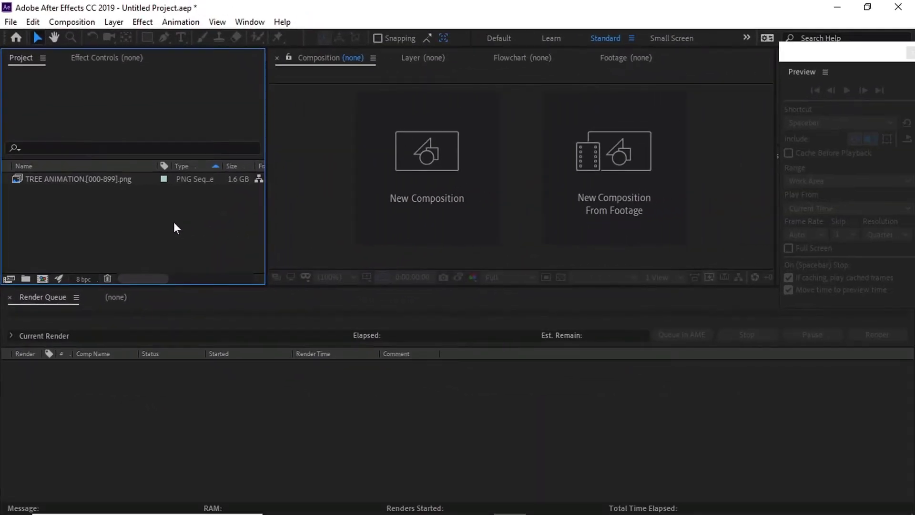
Import the audio file TREE ANIMATION.wav from the TREE ANIMATION folder as footage.
{"action": "left_click", "coordinate": [10, 22]}
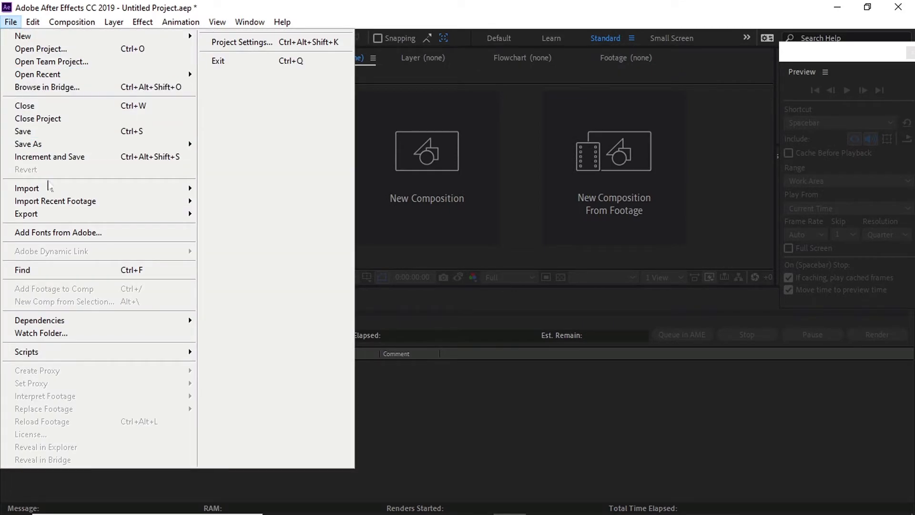
{"action": "mouse_move", "coordinate": [47, 188]}
{"action": "left_click", "coordinate": [219, 188]}
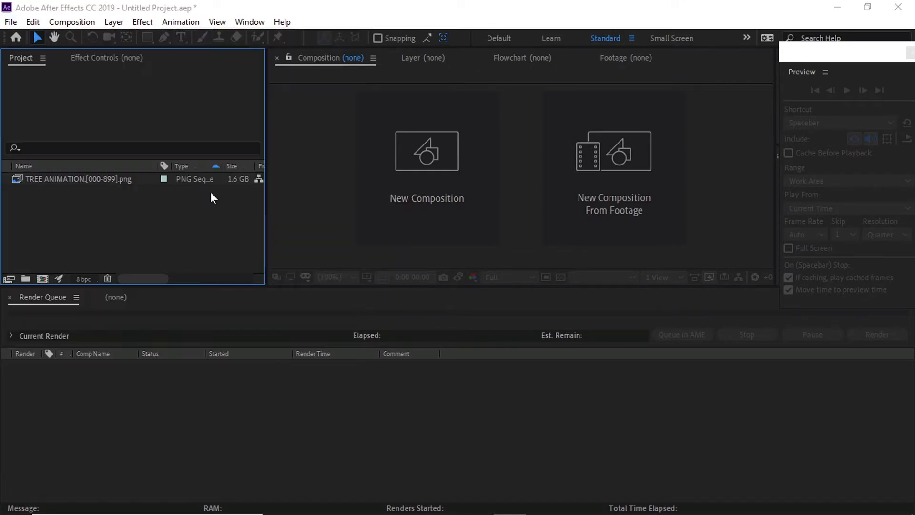
{"action": "double_click", "coordinate": [211, 193]}
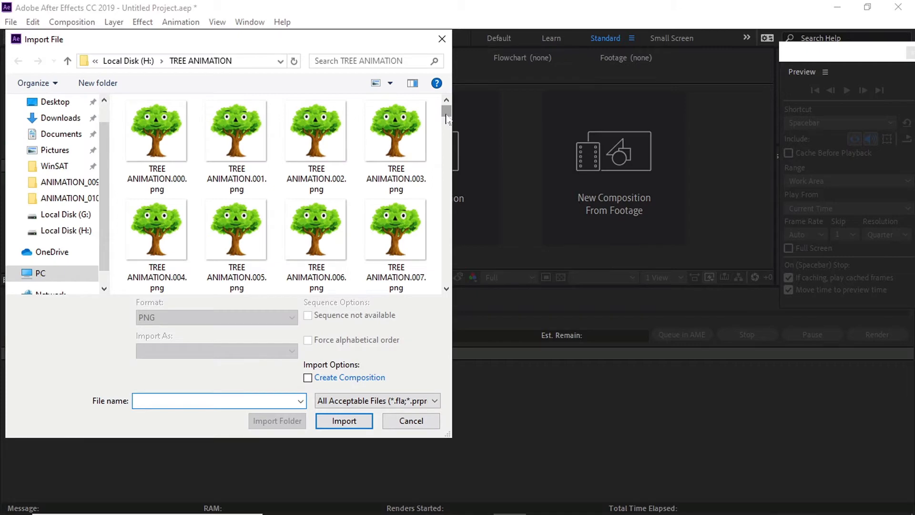
{"action": "left_click_drag", "start_coordinate": [446, 117], "coordinate": [438, 301]}
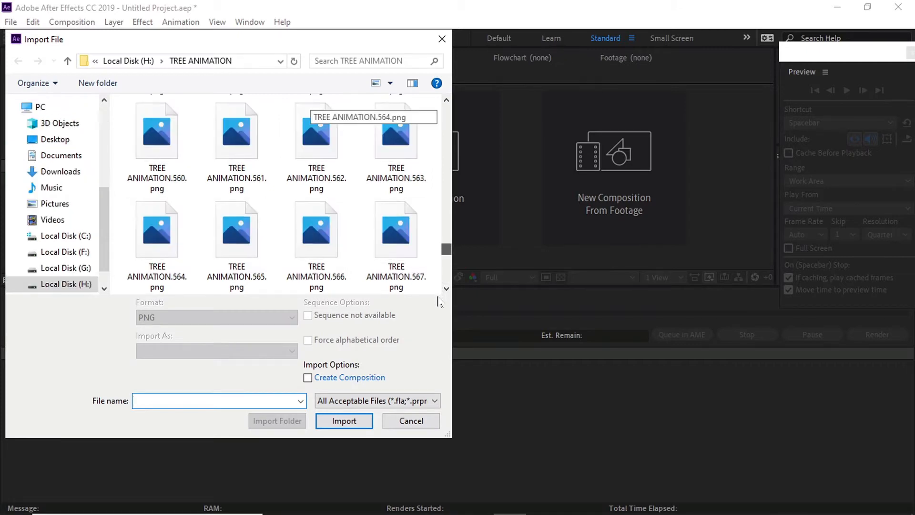
{"action": "left_click_drag", "start_coordinate": [446, 249], "coordinate": [445, 288]}
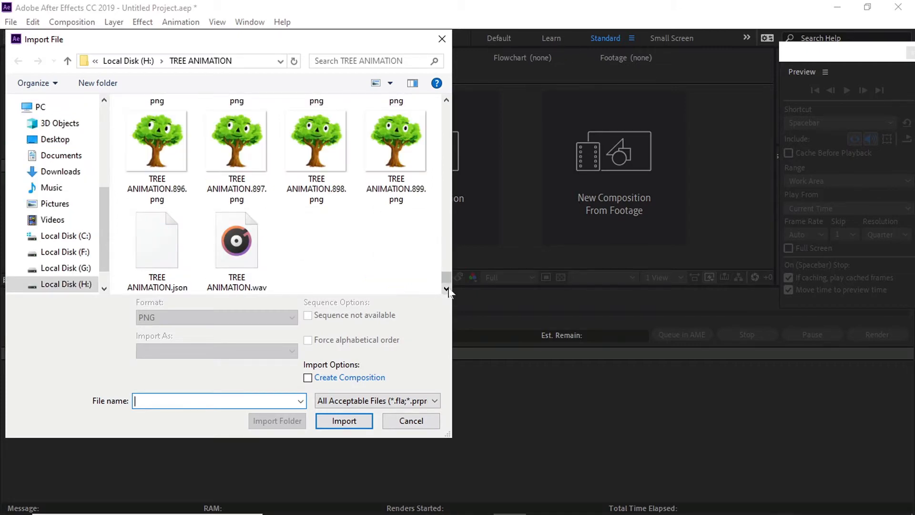
{"action": "left_click", "coordinate": [254, 249]}
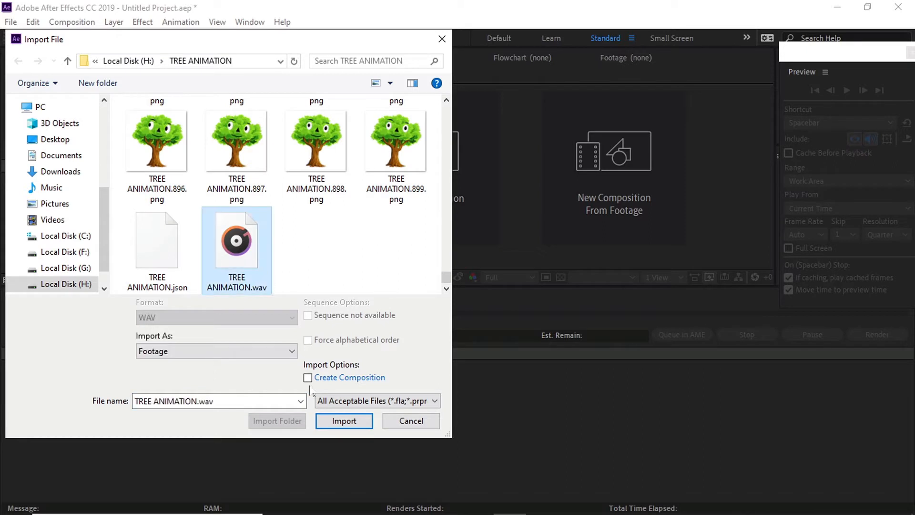
{"action": "left_click", "coordinate": [338, 421]}
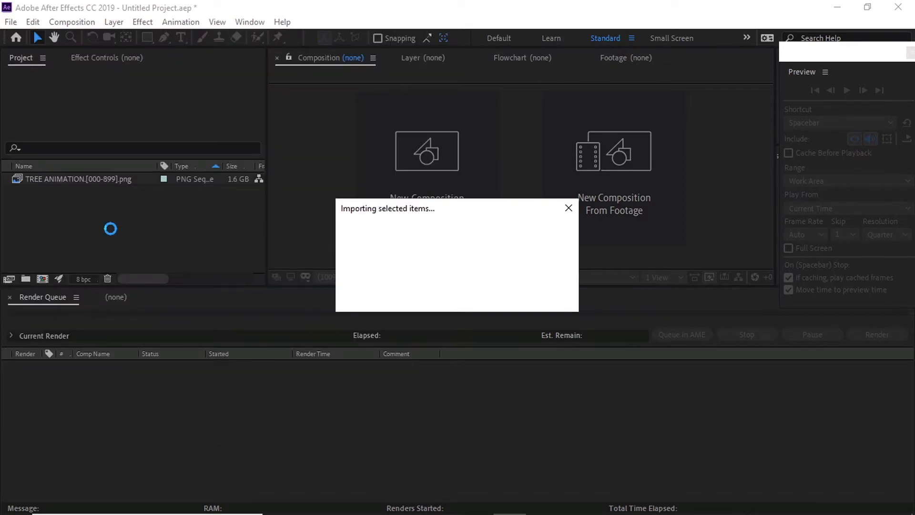
{"action": "left_click", "coordinate": [163, 220]}
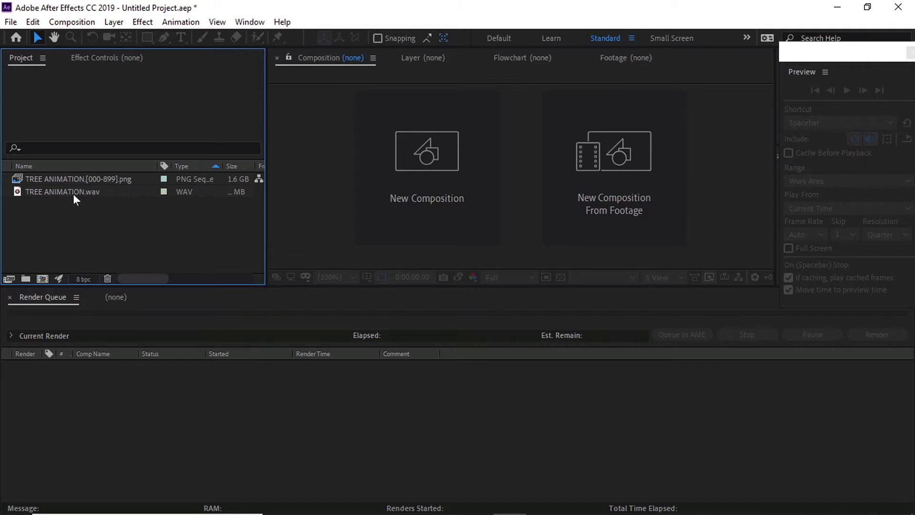
Create a composition from the tree PNG sequence and add TREE ANIMATION.wav below it, aligned to the start of the timeline.
{"action": "left_click_drag", "start_coordinate": [74, 177], "coordinate": [419, 180]}
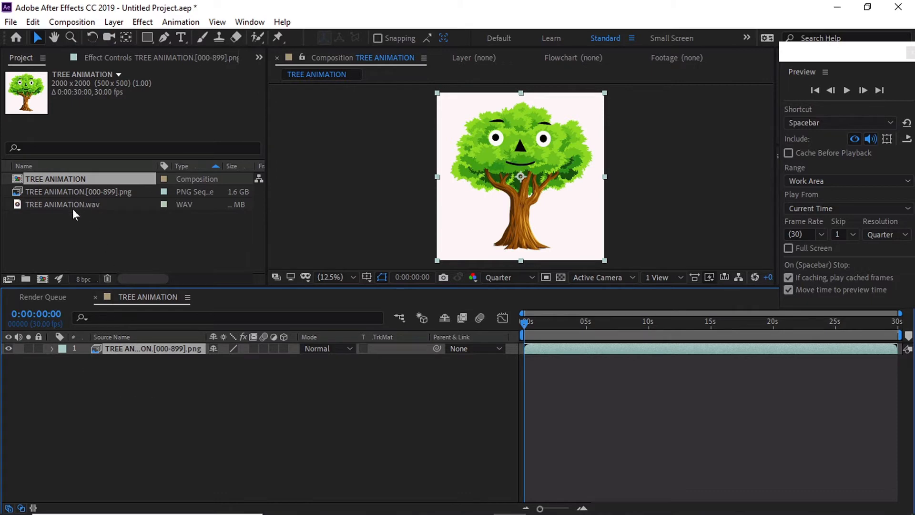
{"action": "left_click_drag", "start_coordinate": [72, 205], "coordinate": [590, 377]}
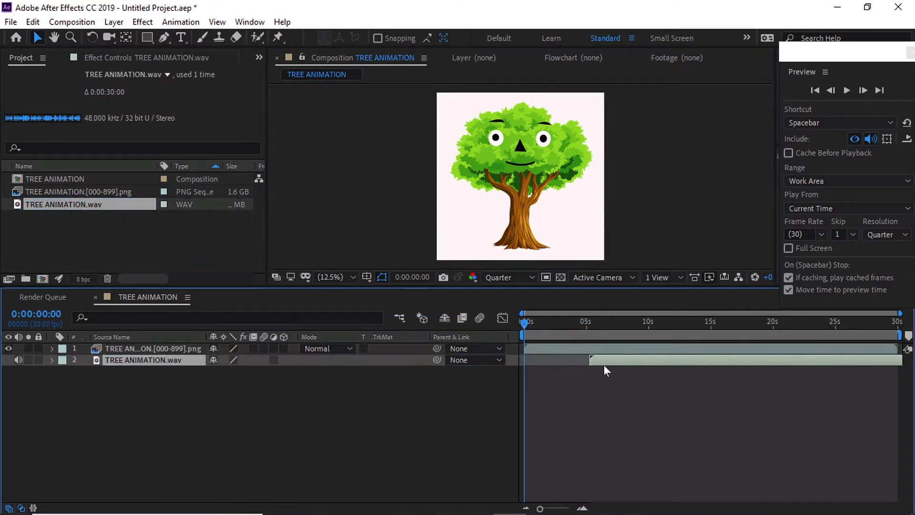
{"action": "left_click_drag", "start_coordinate": [543, 369], "coordinate": [541, 370]}
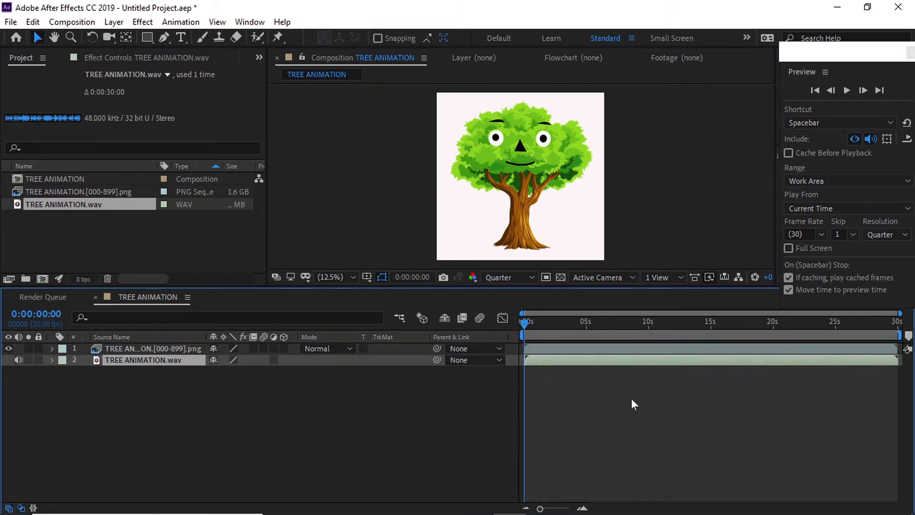
{"action": "left_click", "coordinate": [222, 442]}
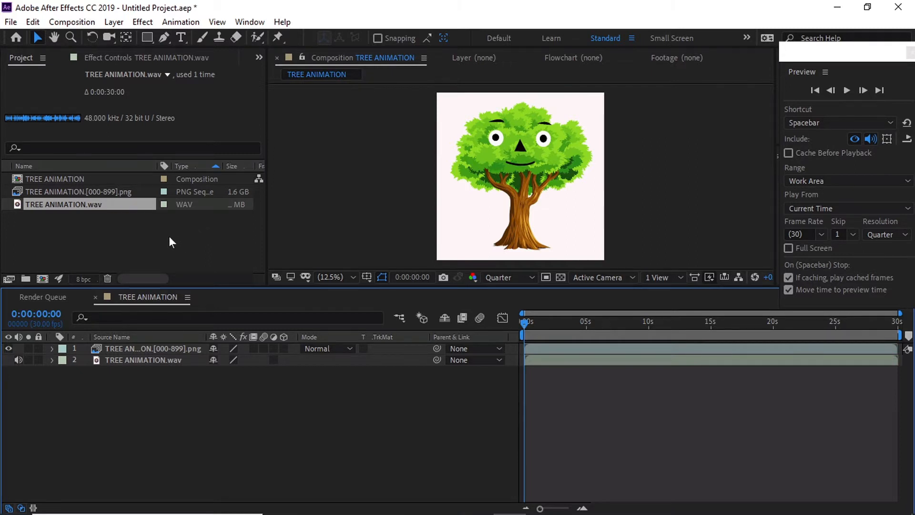
Set the TREE ANIMATION composition to the HDTV 1080 29.97 preset size of 1920 x 1080 with a frame rate of 30.
{"action": "left_click", "coordinate": [59, 178]}
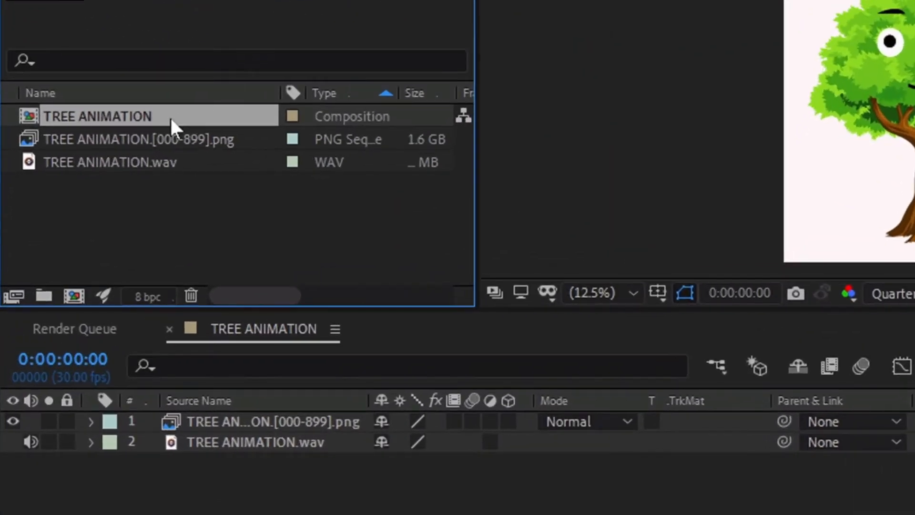
{"action": "right_click", "coordinate": [95, 180]}
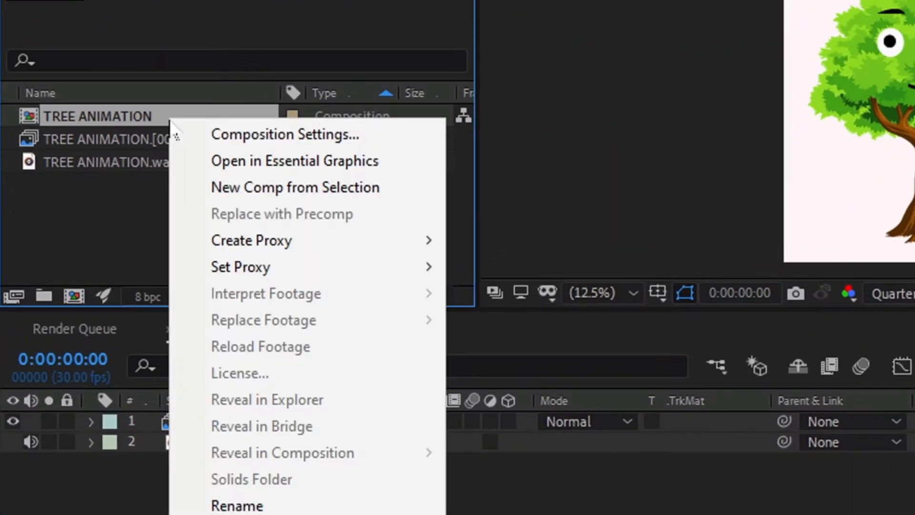
{"action": "left_click", "coordinate": [239, 135]}
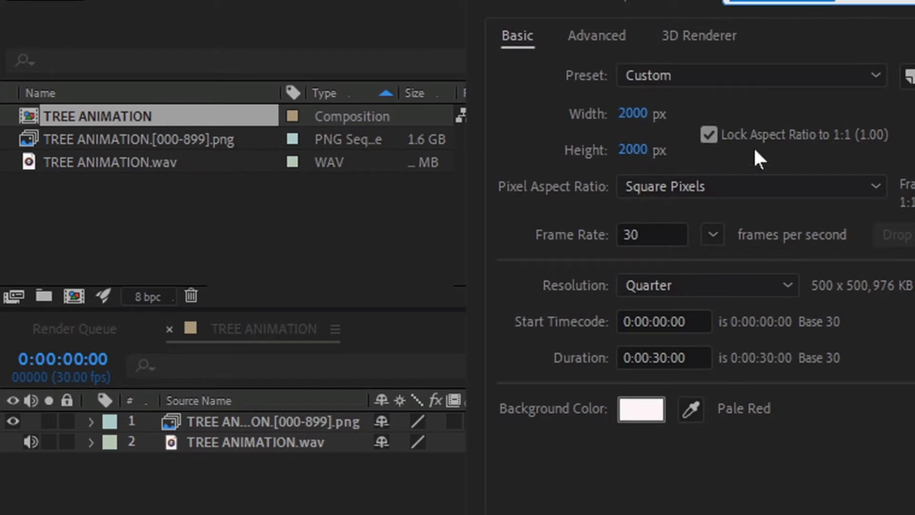
{"action": "left_click", "coordinate": [876, 73]}
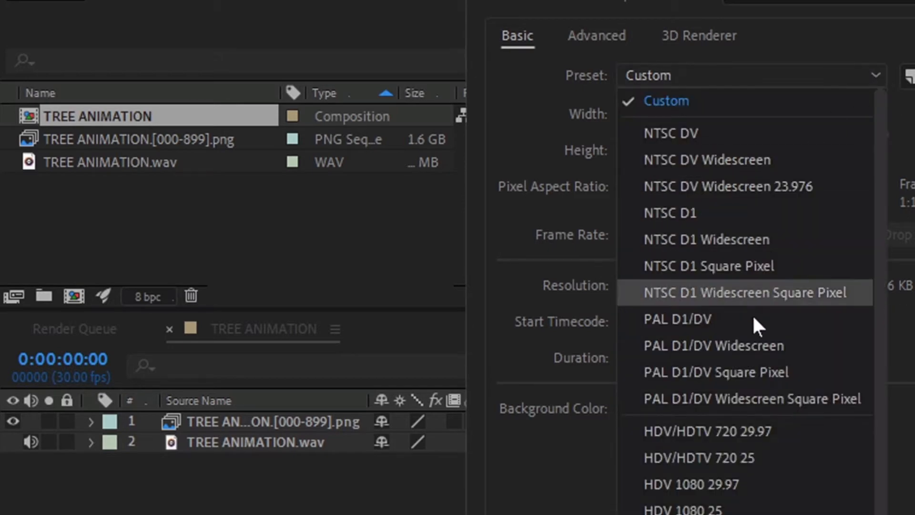
{"action": "scroll", "coordinate": [742, 504], "scroll_direction": "down", "scroll_amount": 3}
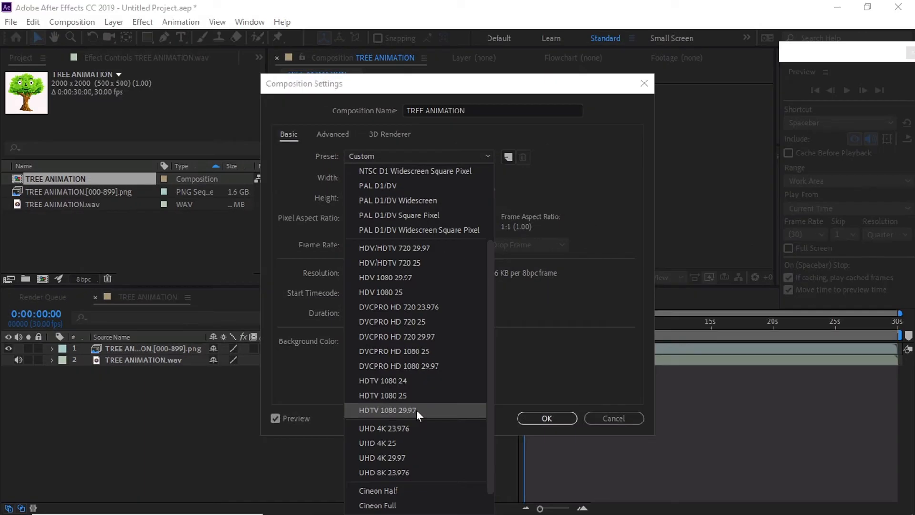
{"action": "left_click", "coordinate": [416, 410]}
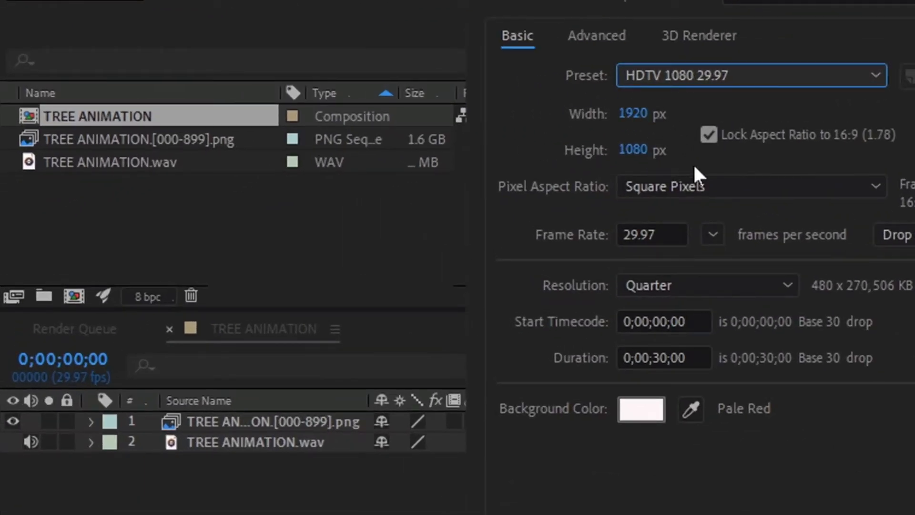
{"action": "left_click", "coordinate": [709, 235]}
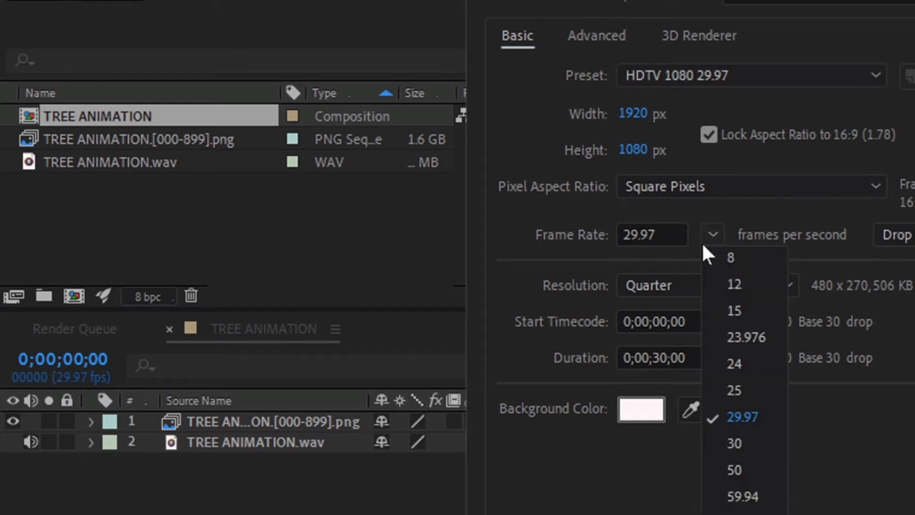
{"action": "left_click", "coordinate": [735, 445]}
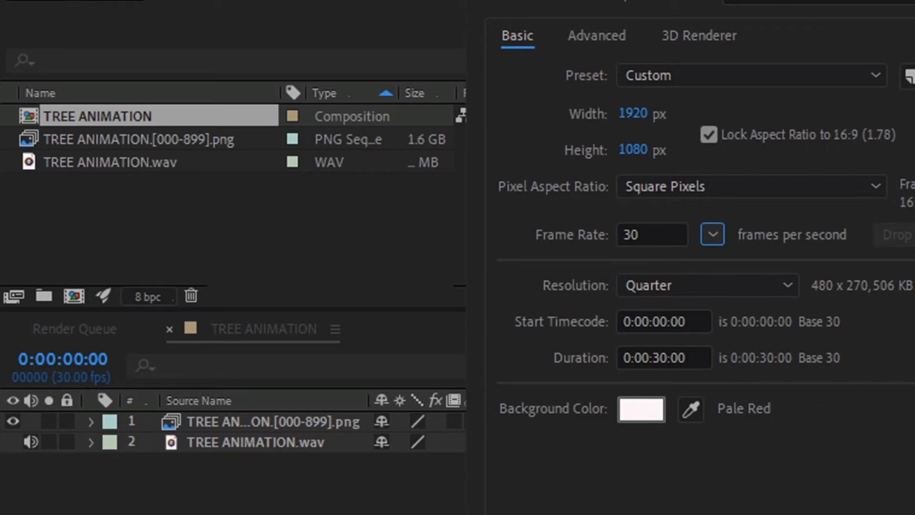
{"action": "key", "text": "Return"}
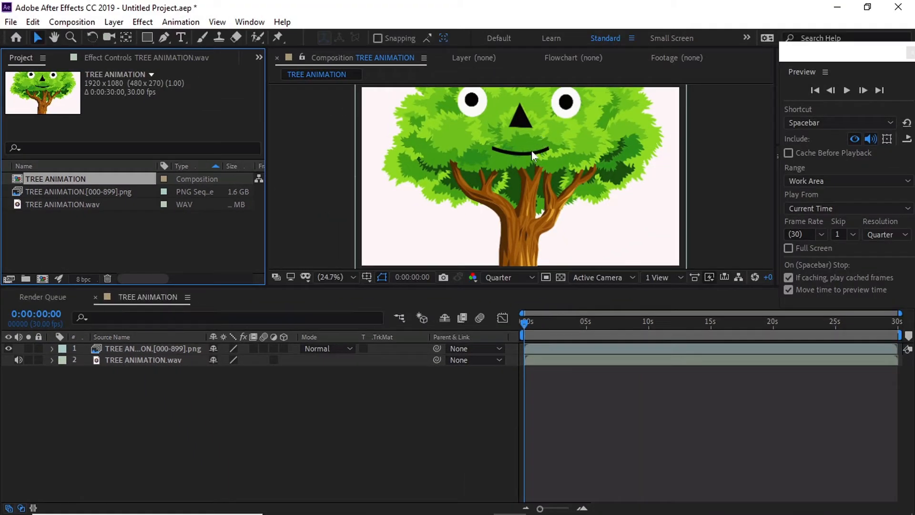
Scale the tree PNG sequence layer down to 48% and move it to the lower right of the composition frame.
{"action": "left_click", "coordinate": [577, 420]}
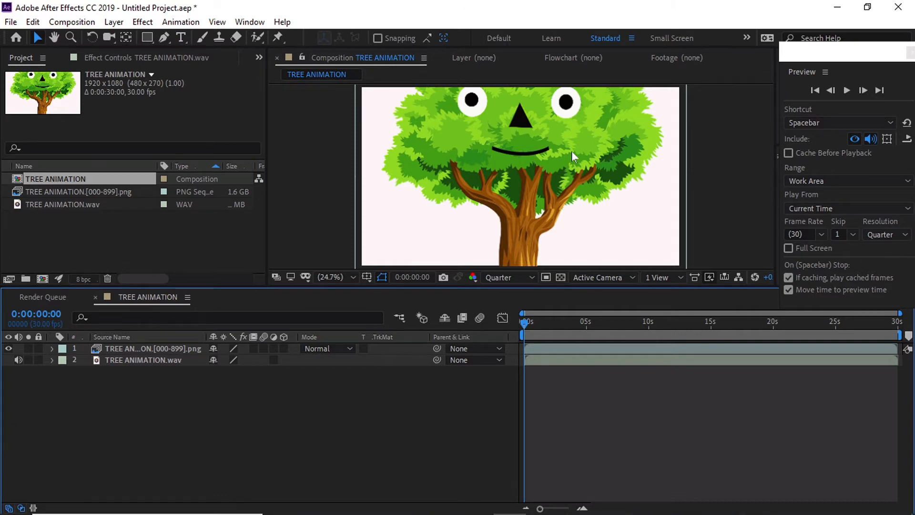
{"action": "left_click", "coordinate": [156, 350]}
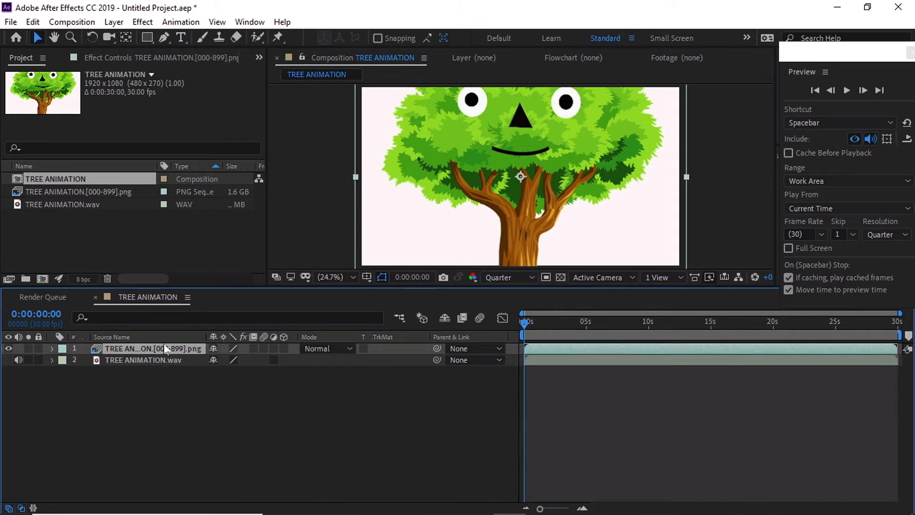
{"action": "key", "text": "s"}
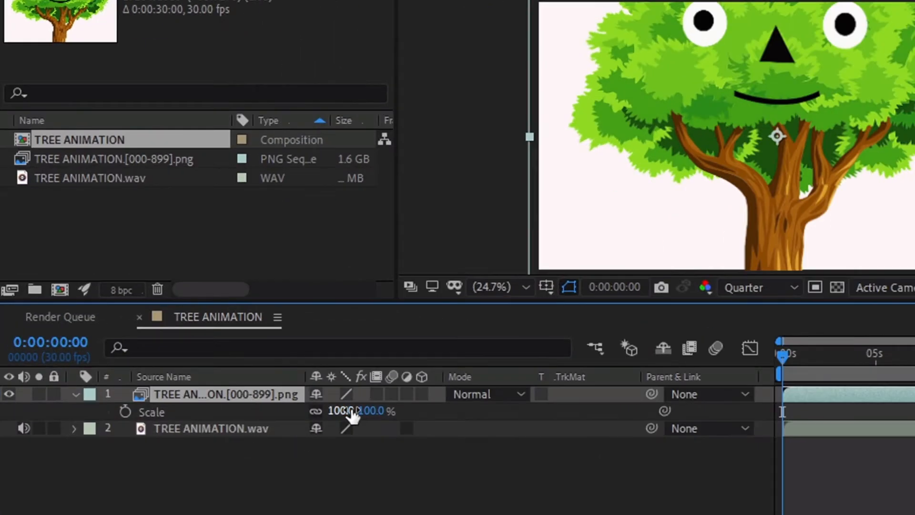
{"action": "left_click_drag", "start_coordinate": [352, 416], "coordinate": [306, 412]}
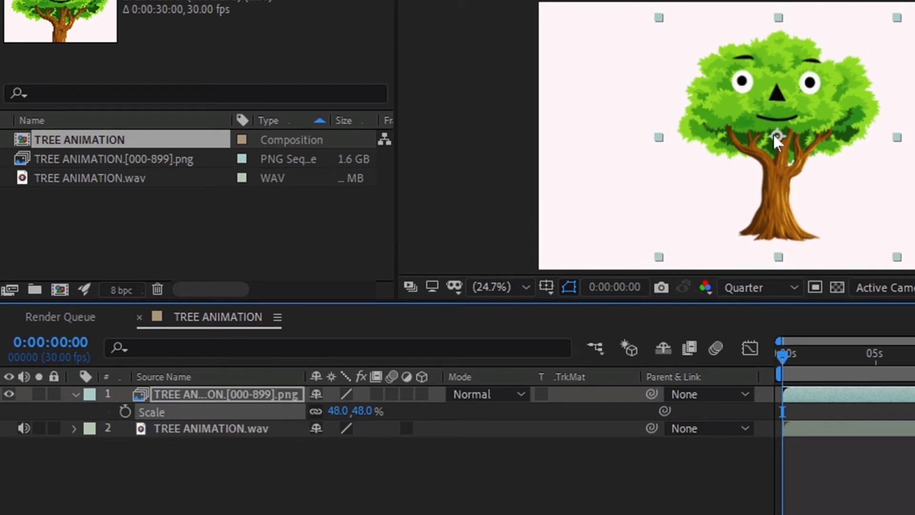
{"action": "left_click_drag", "start_coordinate": [773, 135], "coordinate": [893, 149]}
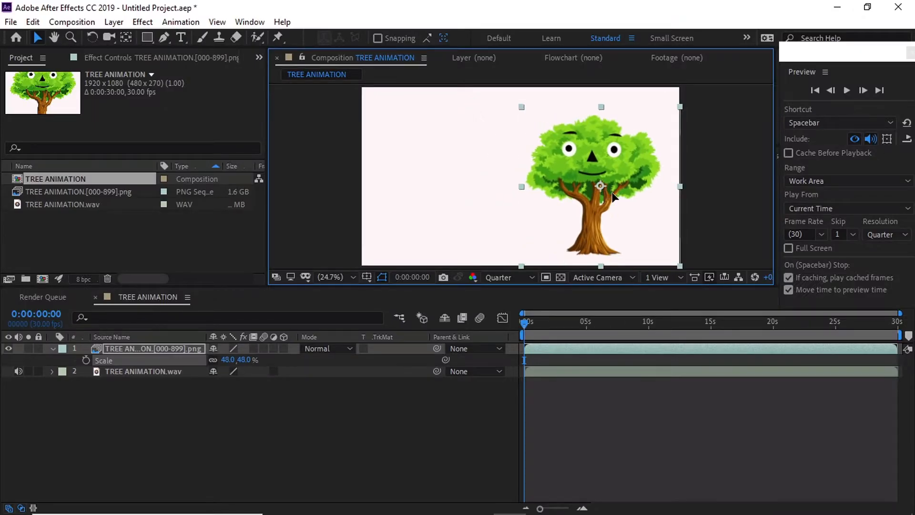
{"action": "left_click_drag", "start_coordinate": [613, 196], "coordinate": [609, 195]}
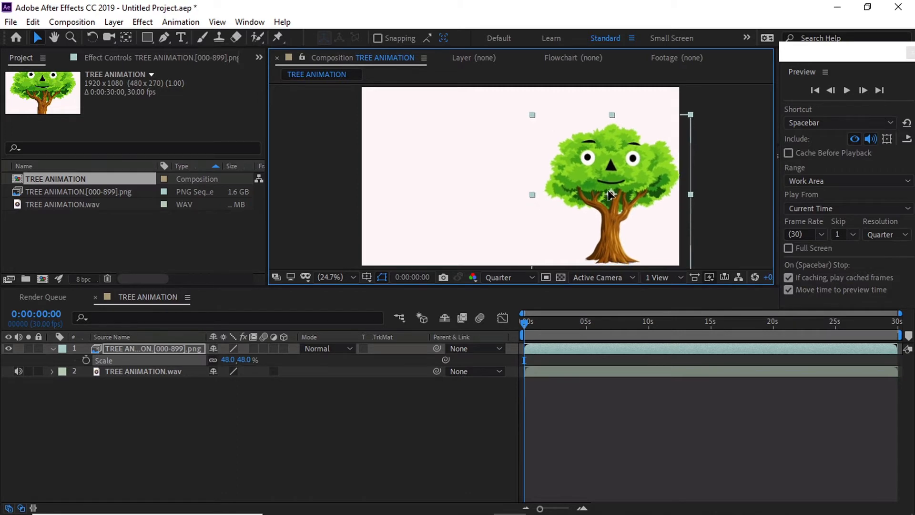
{"action": "left_click", "coordinate": [414, 446]}
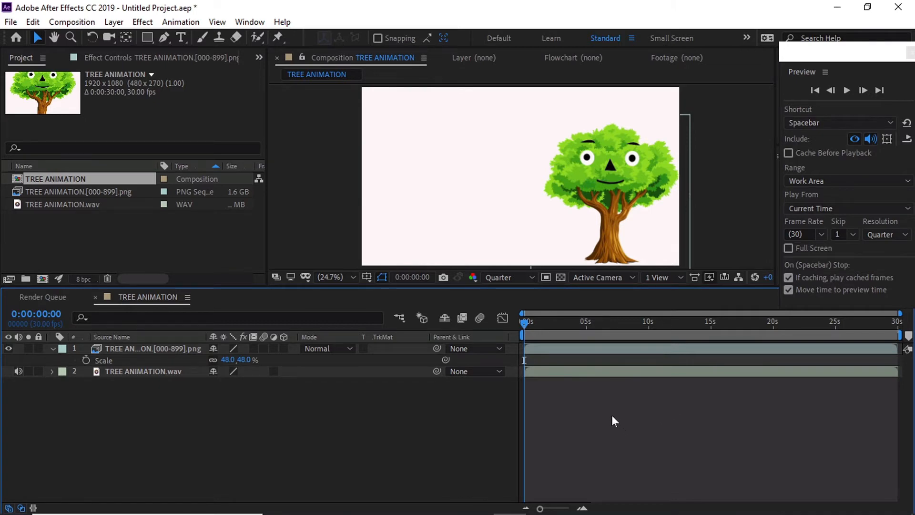
Import landscape-2270913.png from the Desktop as footage.
{"action": "left_click", "coordinate": [125, 252]}
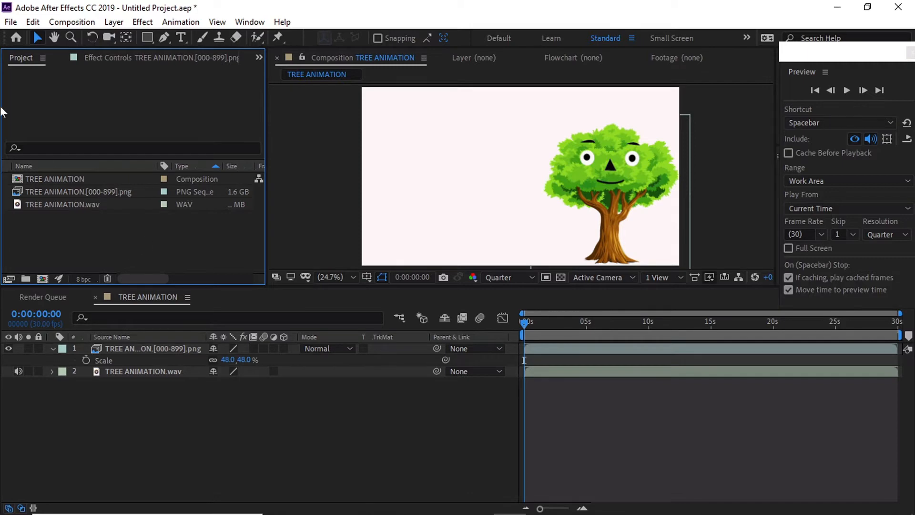
{"action": "left_click", "coordinate": [11, 22]}
{"action": "mouse_move", "coordinate": [172, 188]}
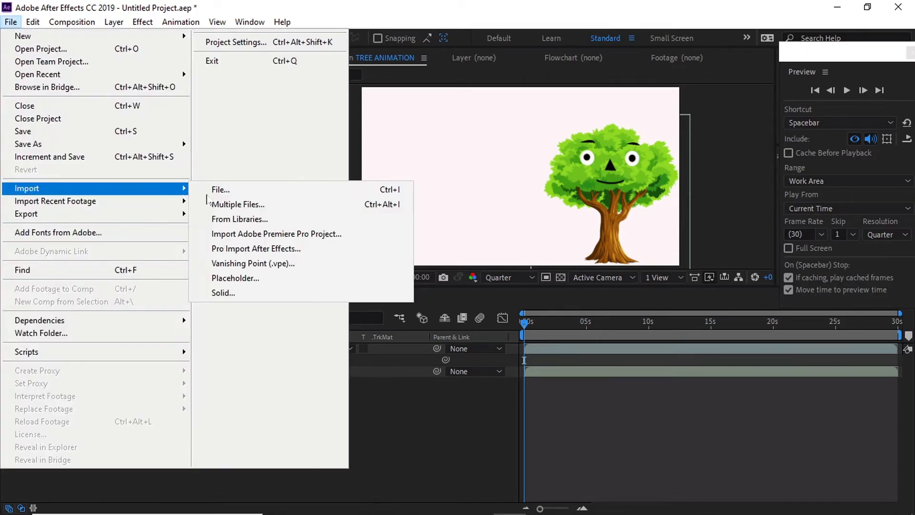
{"action": "left_click", "coordinate": [224, 187]}
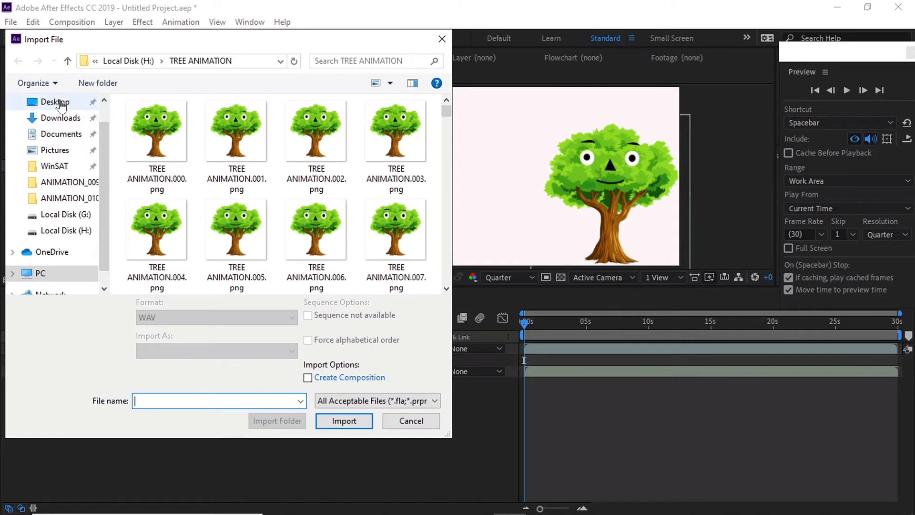
{"action": "left_click", "coordinate": [58, 101]}
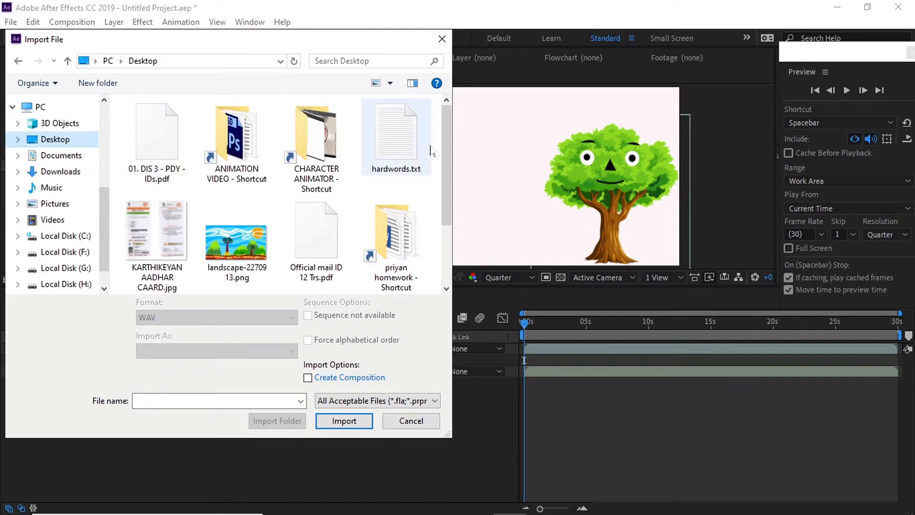
{"action": "left_click", "coordinate": [244, 252]}
{"action": "left_click", "coordinate": [345, 420]}
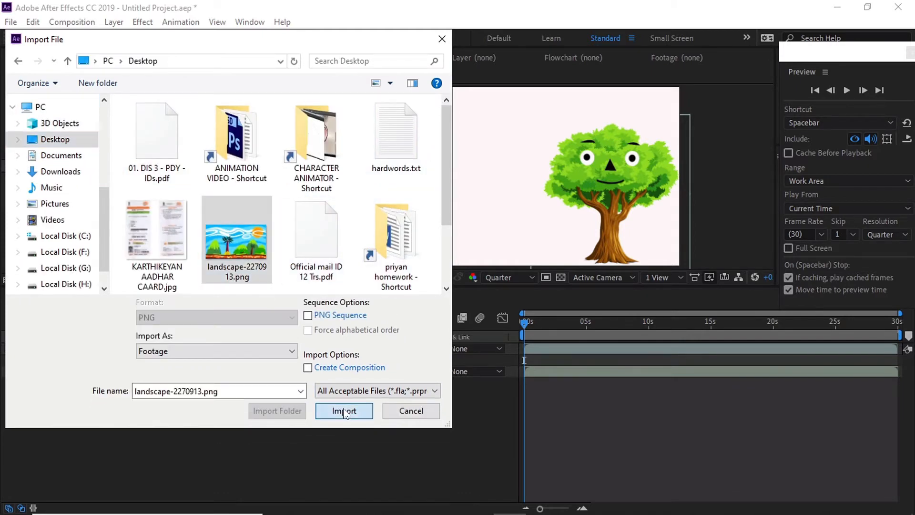
Add landscape-2270913.png to the TREE ANIMATION composition as the lowest layer, behind the tree.
{"action": "left_click", "coordinate": [148, 249]}
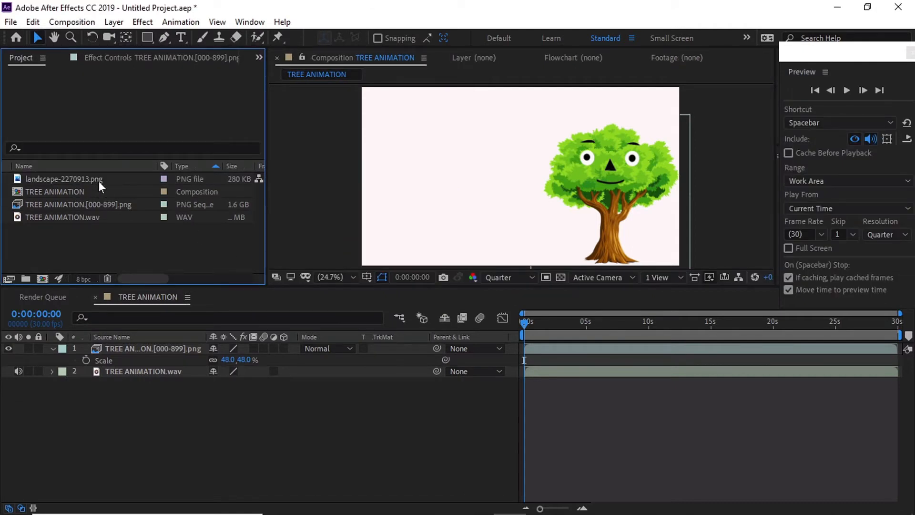
{"action": "left_click_drag", "start_coordinate": [98, 183], "coordinate": [172, 385]}
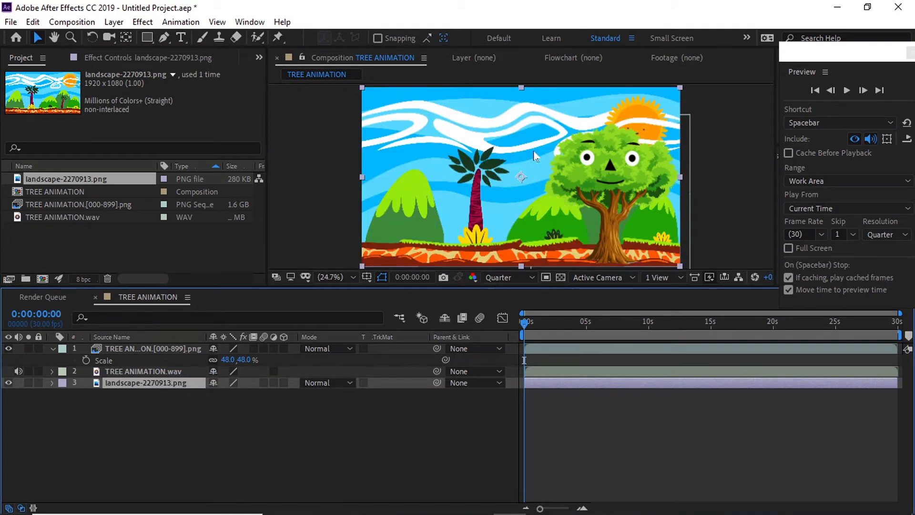
{"action": "left_click", "coordinate": [559, 399]}
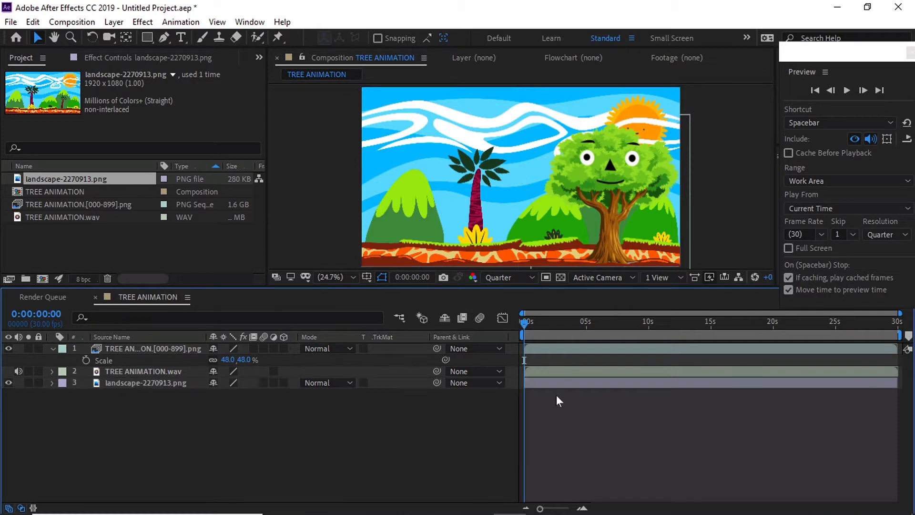
Move the tree to the left side of the landscape, set its scale to 45% and nudge it slightly down onto the ground.
{"action": "left_click", "coordinate": [544, 348]}
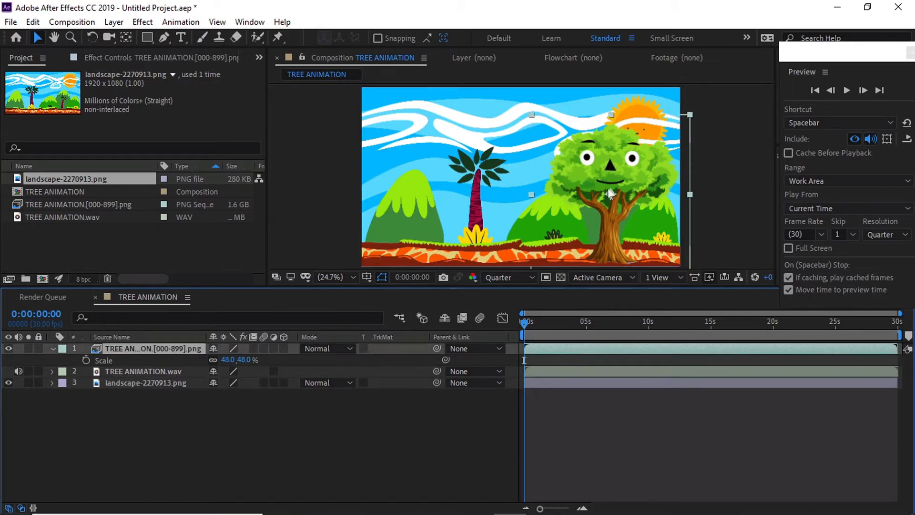
{"action": "left_click_drag", "start_coordinate": [610, 192], "coordinate": [427, 193]}
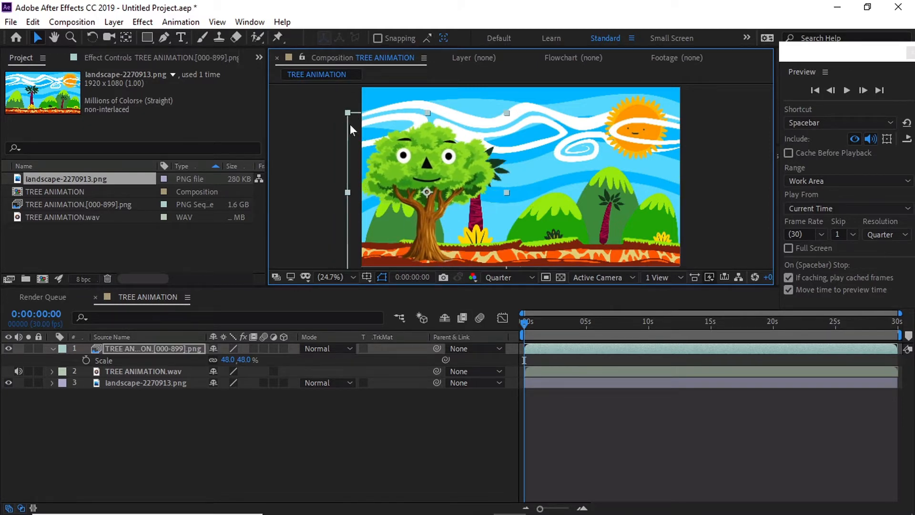
{"action": "left_click", "coordinate": [228, 360]}
{"action": "type", "text": "45"}
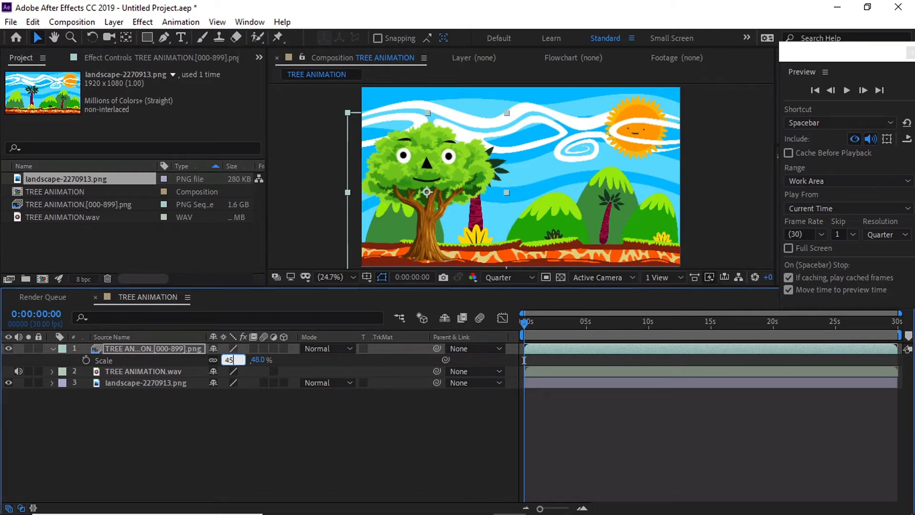
{"action": "key", "text": "Return"}
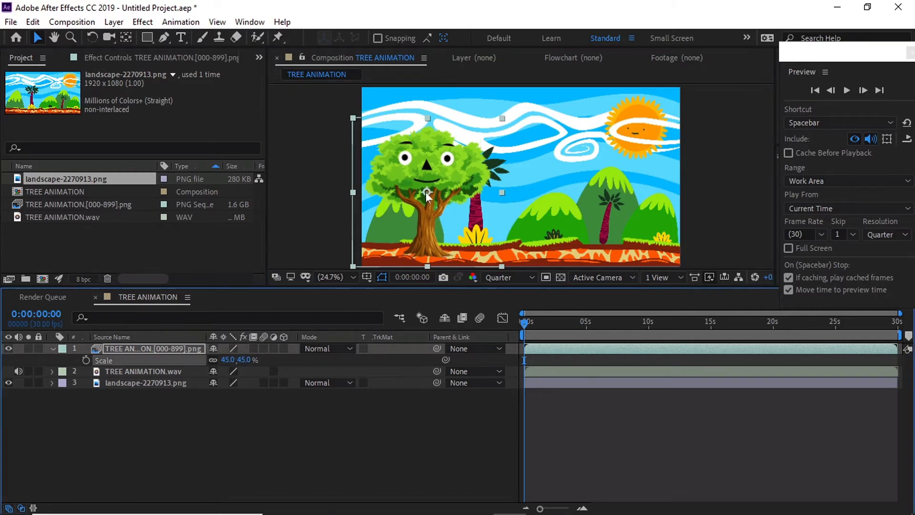
{"action": "left_click_drag", "start_coordinate": [425, 192], "coordinate": [426, 195]}
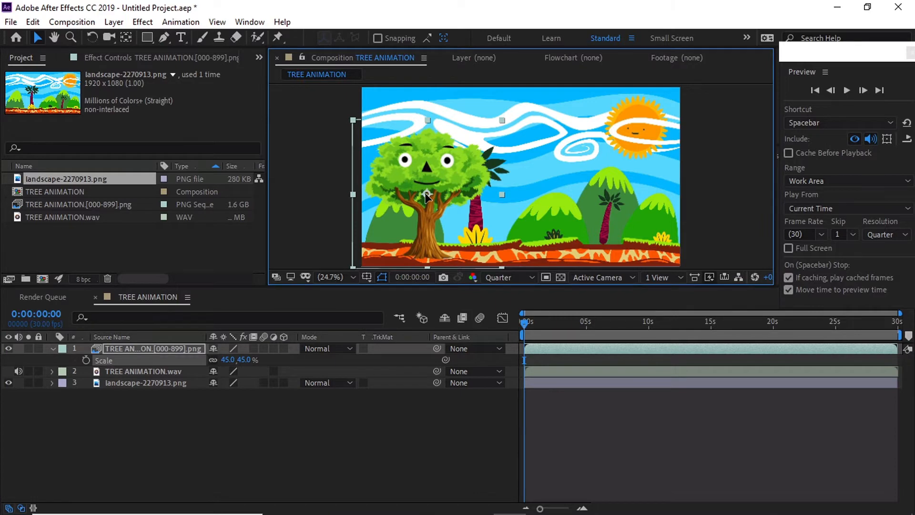
{"action": "left_click", "coordinate": [602, 456]}
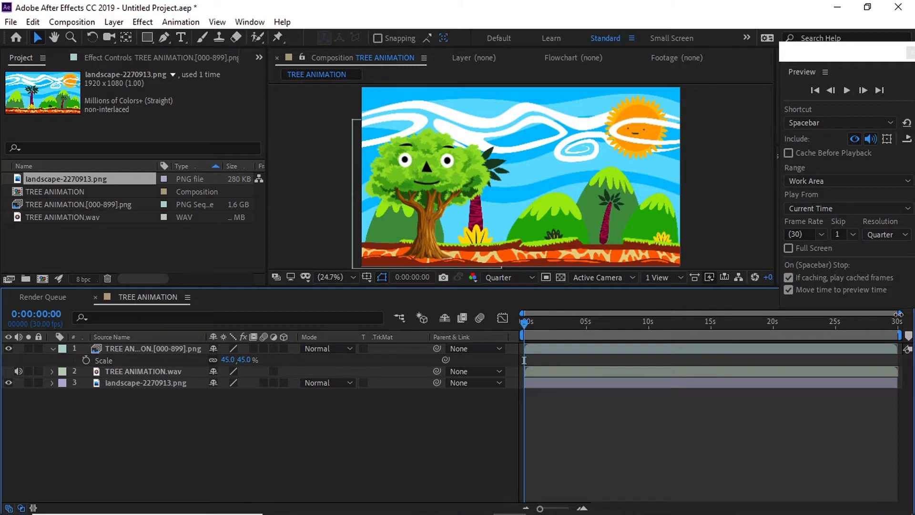
Shift the TREE ANIMATION.wav layer two frames earlier so it starts at frame 0, and show the full 30-second timeline.
{"action": "left_click_drag", "start_coordinate": [896, 315], "coordinate": [533, 322]}
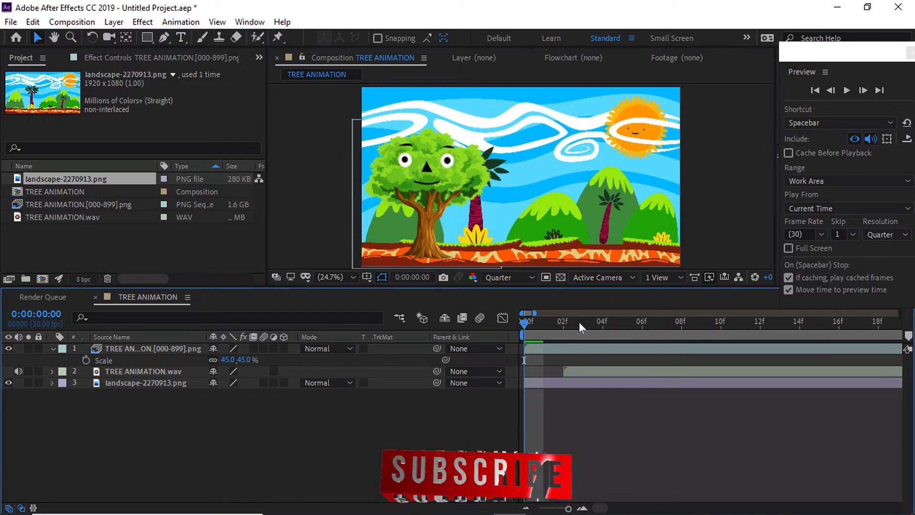
{"action": "left_click_drag", "start_coordinate": [534, 313], "coordinate": [522, 313]}
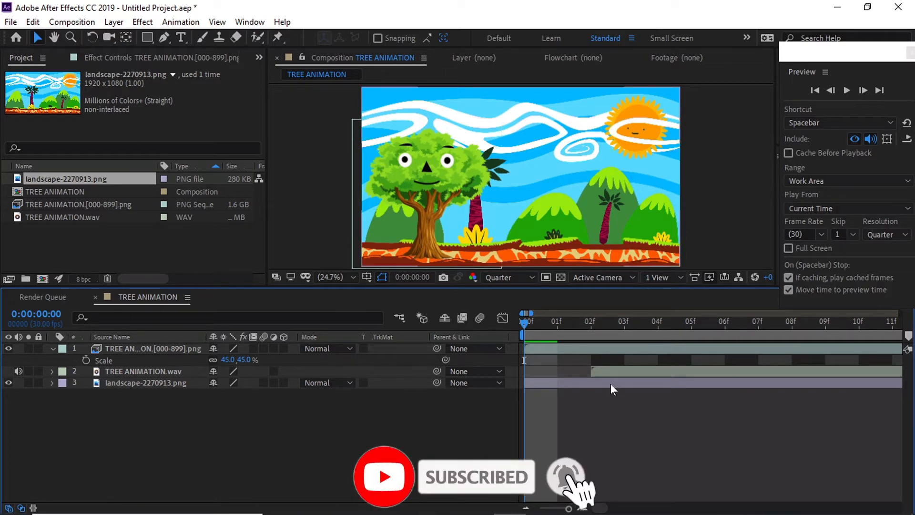
{"action": "left_click", "coordinate": [610, 371]}
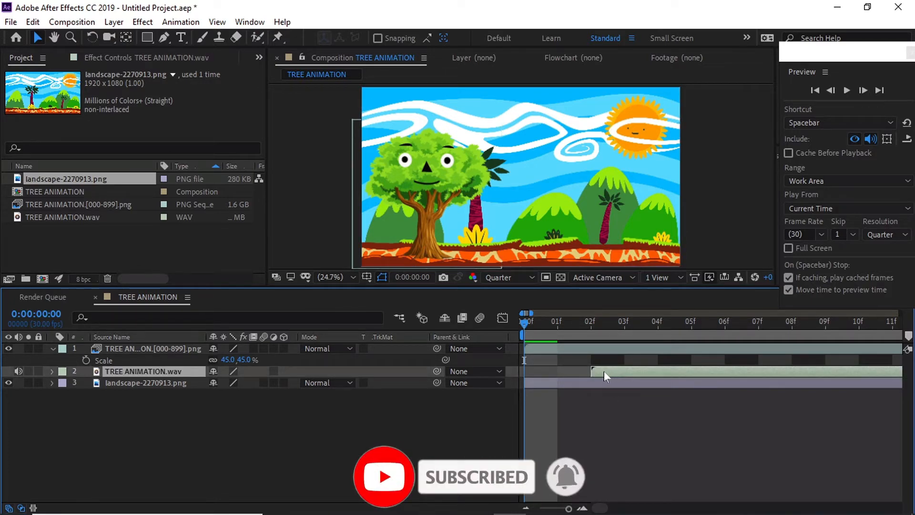
{"action": "left_click_drag", "start_coordinate": [605, 370], "coordinate": [553, 374]}
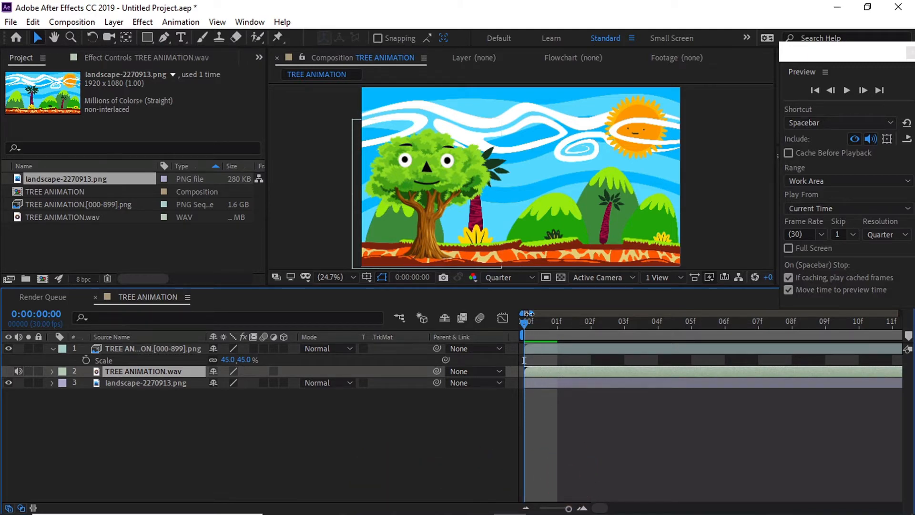
{"action": "left_click_drag", "start_coordinate": [530, 313], "coordinate": [910, 309]}
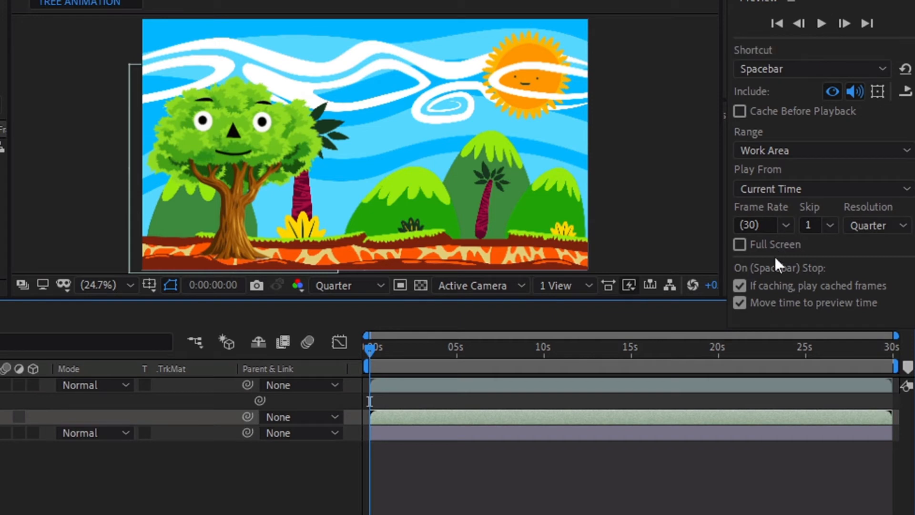
Play the TREE ANIMATION composition at Quarter resolution and exclude audio from the preview.
{"action": "left_click", "coordinate": [371, 286]}
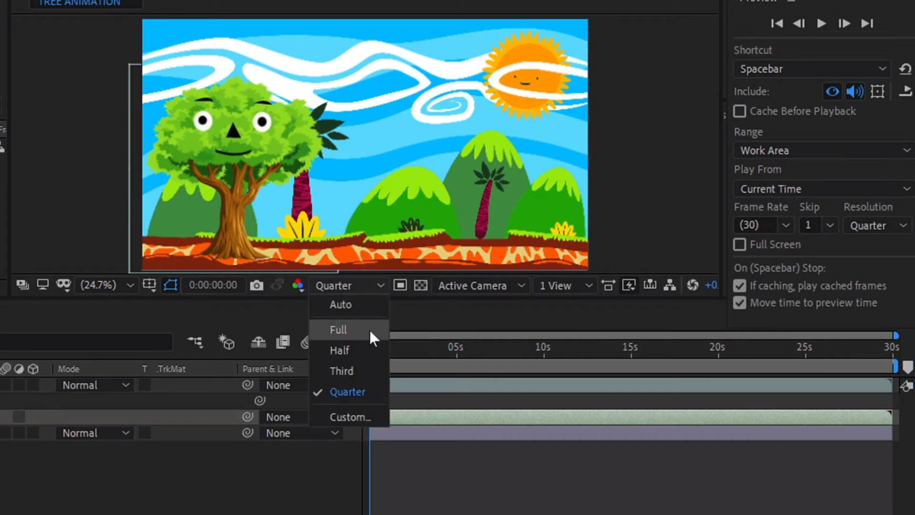
{"action": "left_click", "coordinate": [358, 391]}
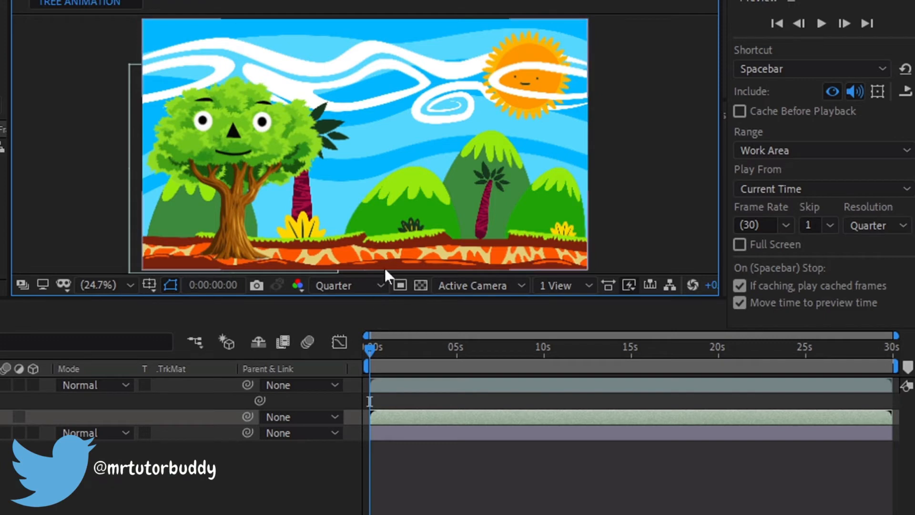
{"action": "left_click", "coordinate": [815, 23]}
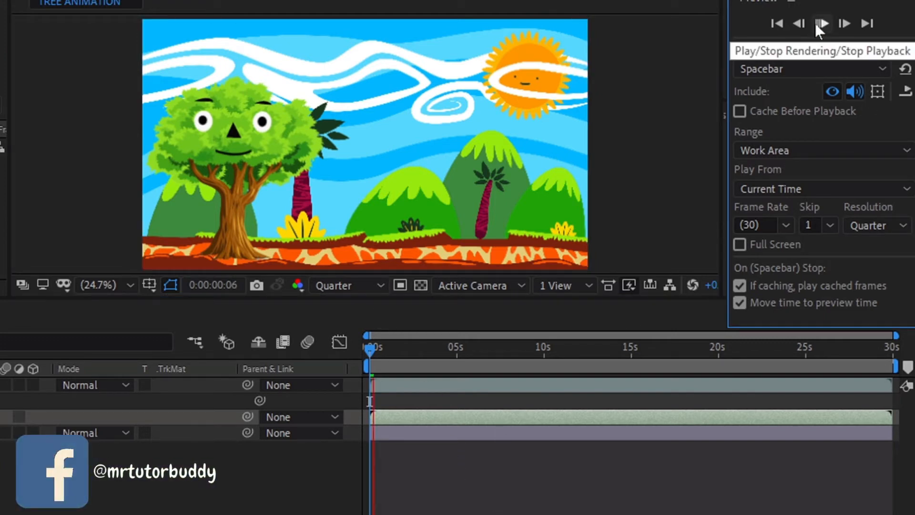
{"action": "left_click", "coordinate": [854, 90]}
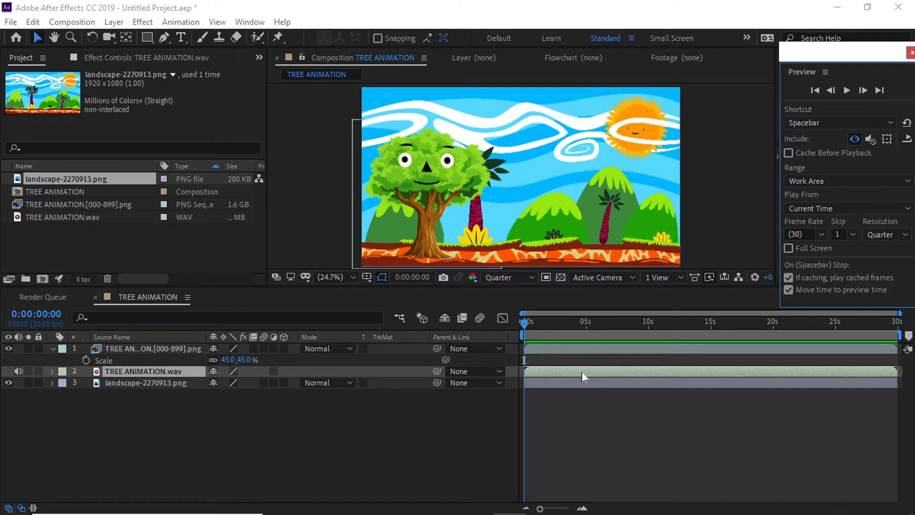
{"action": "left_click", "coordinate": [586, 382]}
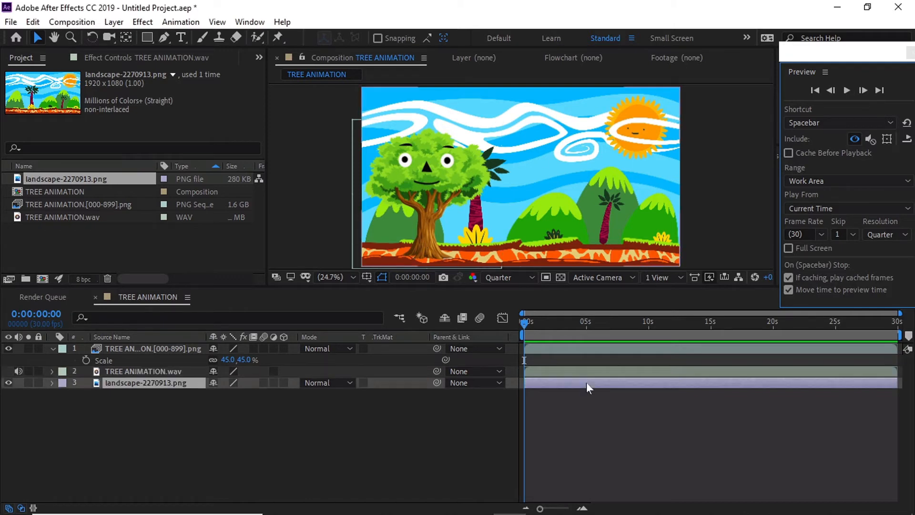
{"action": "left_click", "coordinate": [607, 406]}
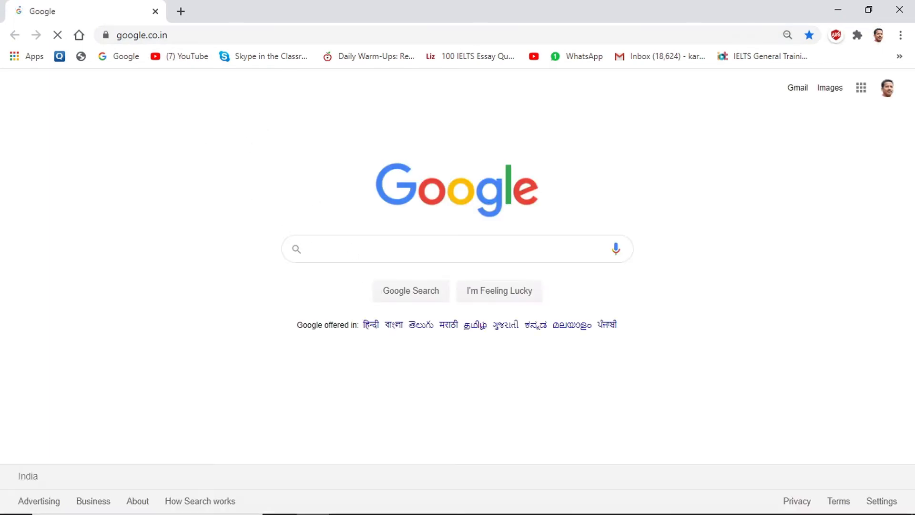
Switch to the web browser and search Google for pixabay.
{"action": "type", "text": "pl"}
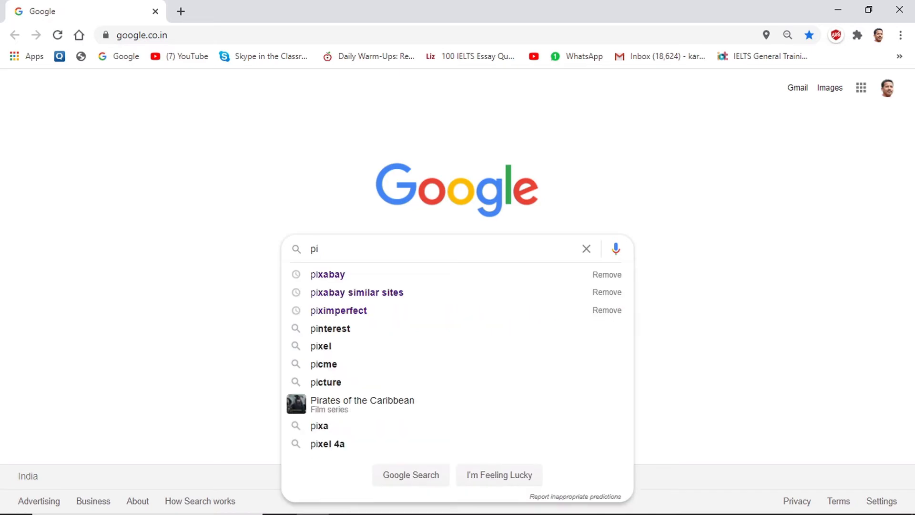
{"action": "type", "text": "xabay"}
{"action": "key", "text": "Return"}
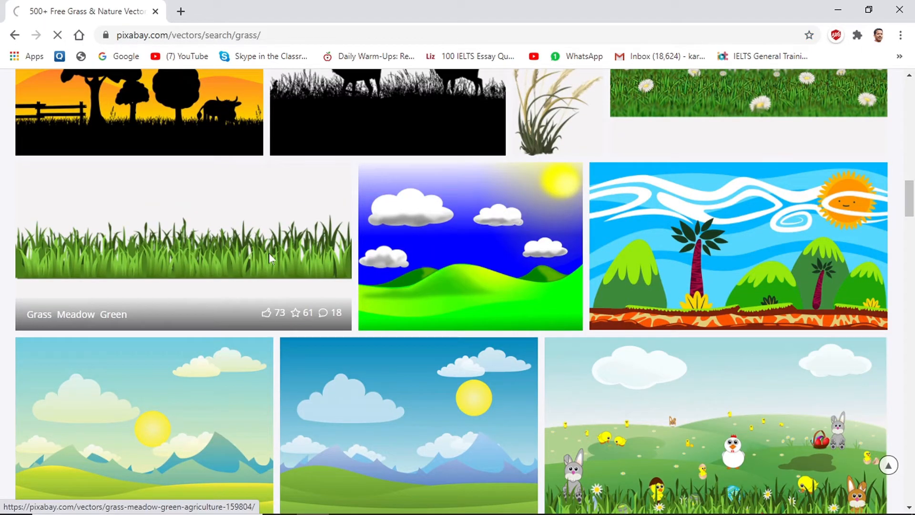
Open the Grass Meadow Green vector on Pixabay and download it as a 1920×960 PNG.
{"action": "left_click", "coordinate": [269, 254]}
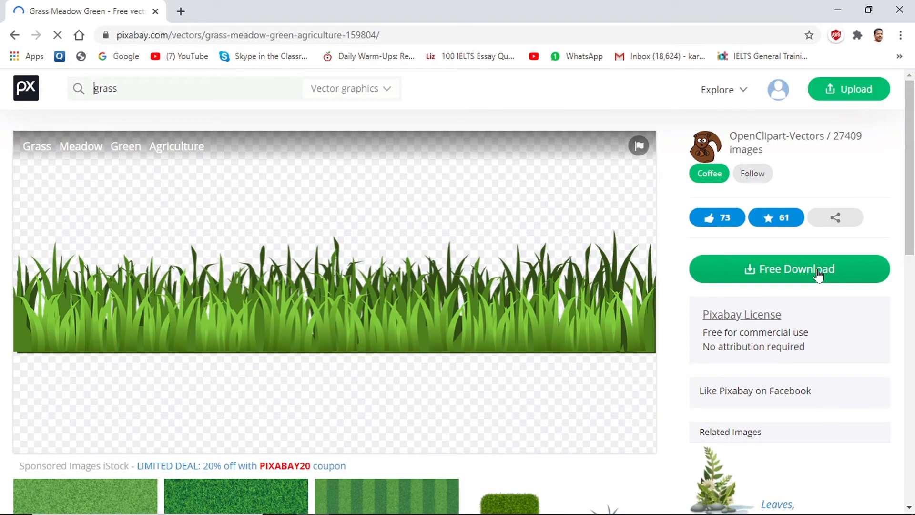
{"action": "left_click", "coordinate": [818, 274]}
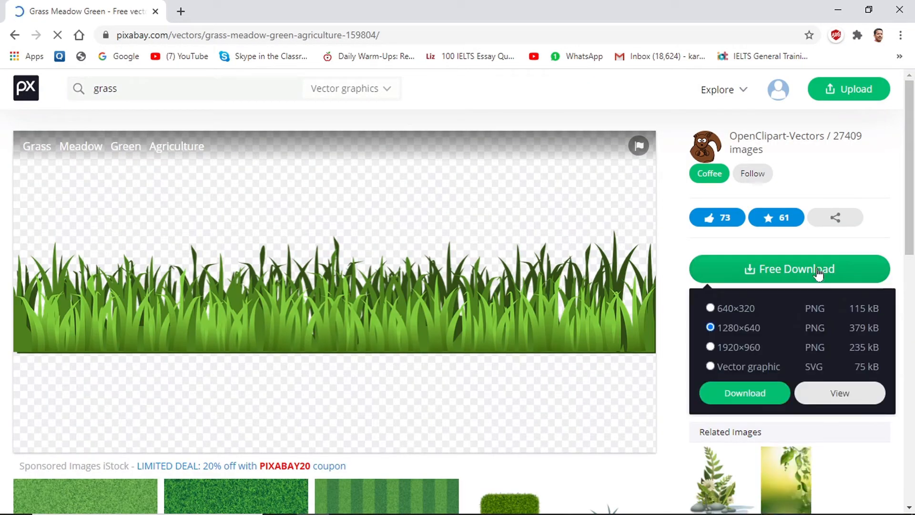
{"action": "left_click", "coordinate": [744, 351]}
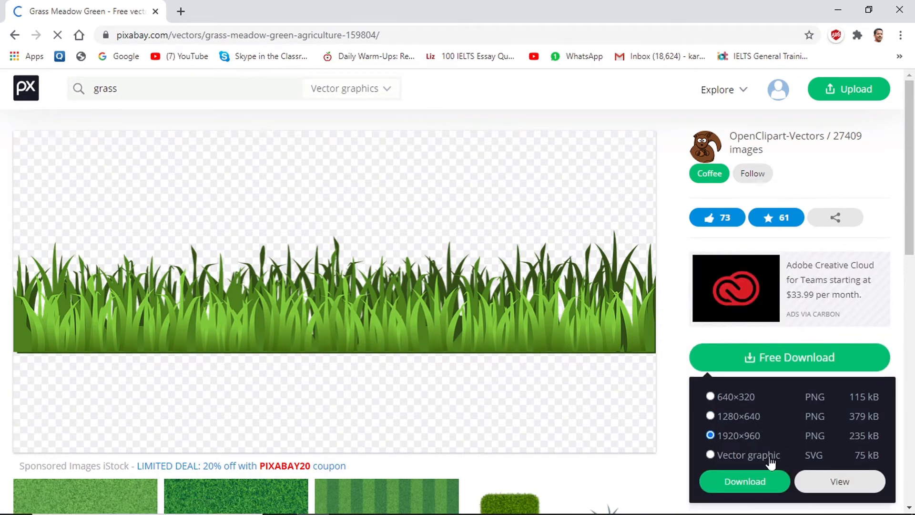
{"action": "left_click", "coordinate": [763, 479]}
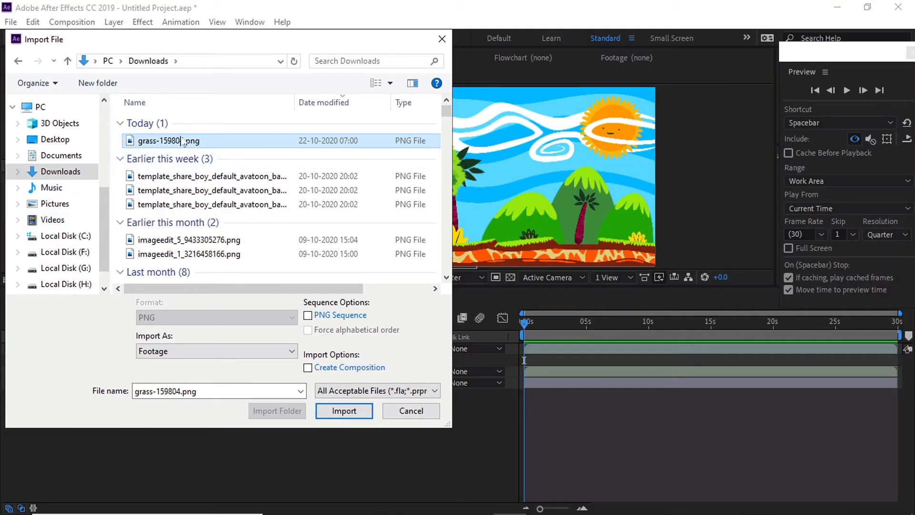
In After Effects, import grass-159804.png from Downloads as footage and add it to the TREE ANIMATION composition as the top layer.
{"action": "left_click", "coordinate": [344, 410]}
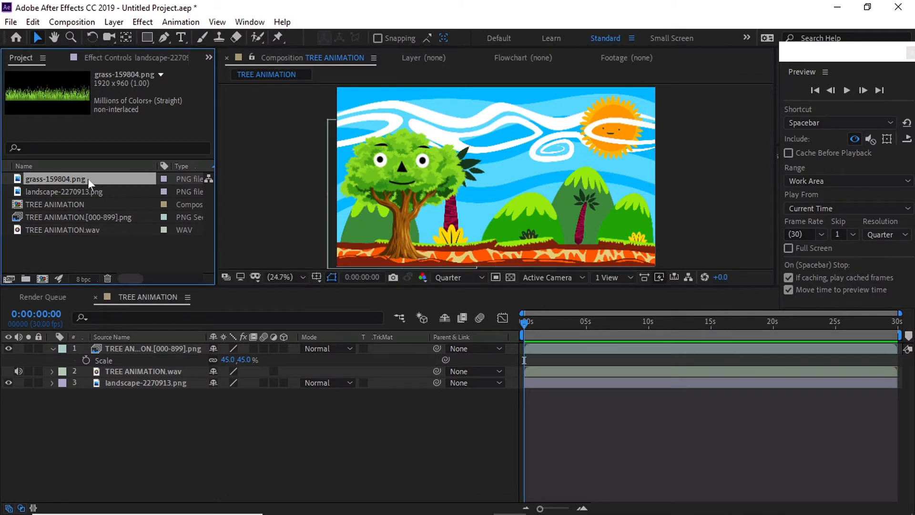
{"action": "left_click_drag", "start_coordinate": [88, 178], "coordinate": [140, 393]}
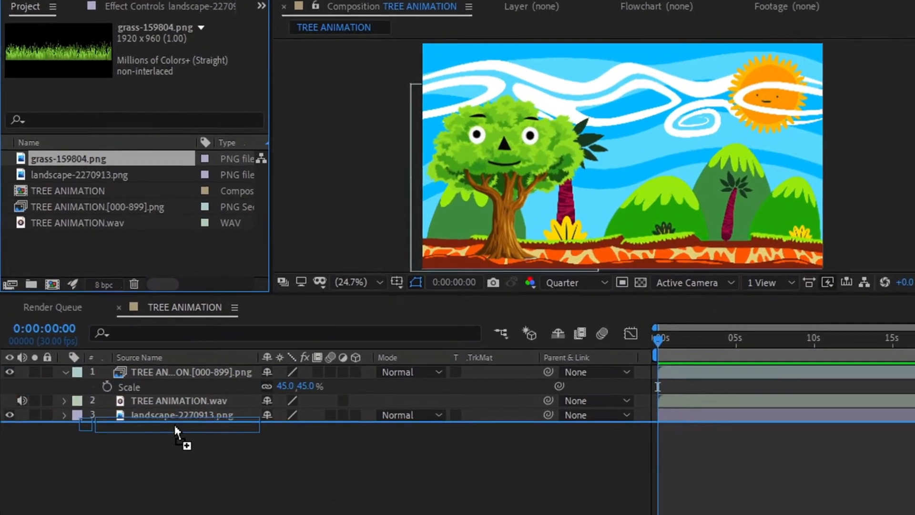
{"action": "left_click_drag", "start_coordinate": [173, 422], "coordinate": [186, 368]}
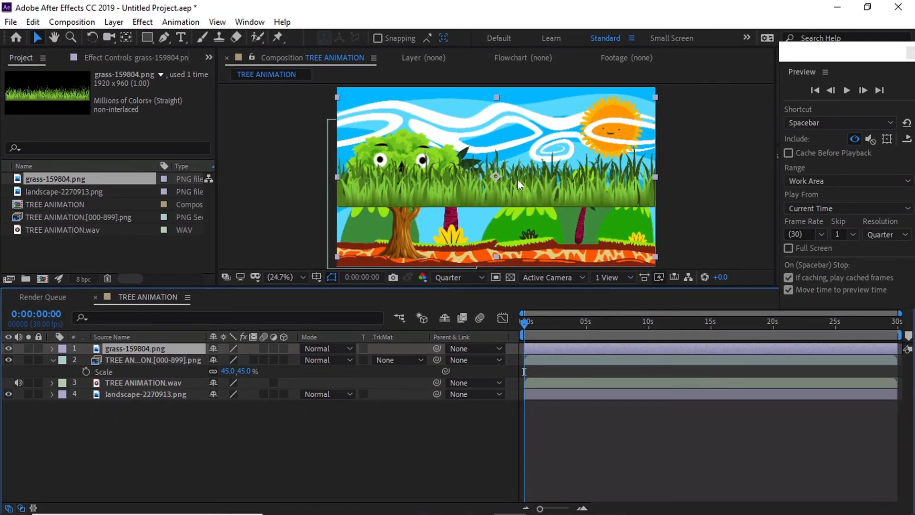
Move the grass down over the ground, scale it uniformly to 91% and align it with the composition's left edge.
{"action": "left_click_drag", "start_coordinate": [499, 182], "coordinate": [494, 244]}
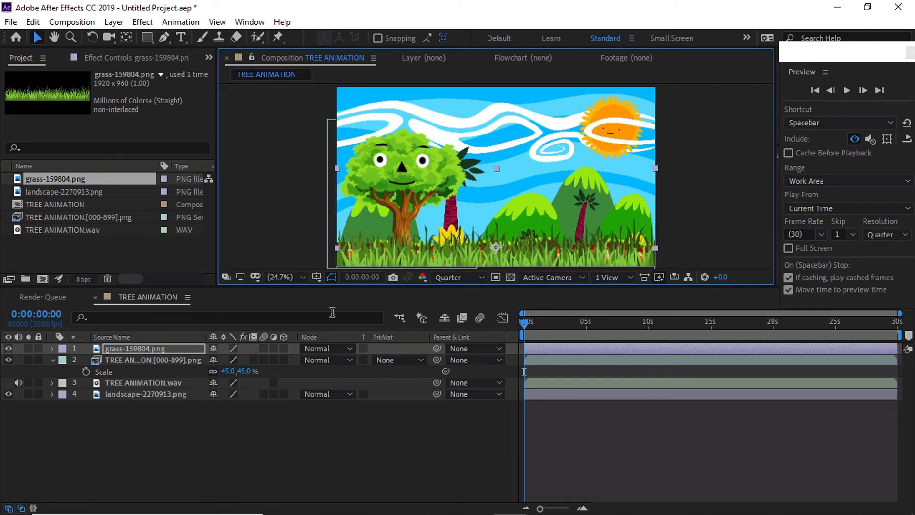
{"action": "key", "text": "s"}
{"action": "left_click", "coordinate": [227, 360]}
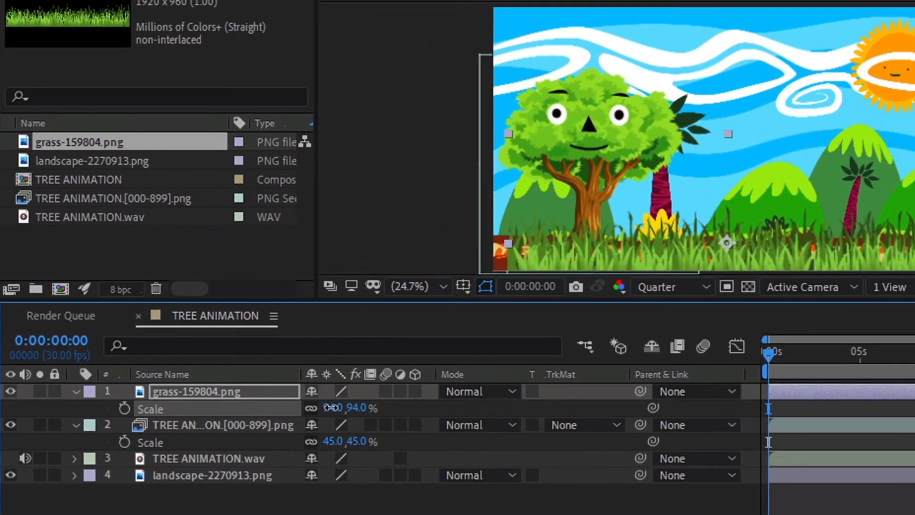
{"action": "left_click_drag", "start_coordinate": [227, 359], "coordinate": [230, 359]}
{"action": "mouse_move", "coordinate": [338, 408]}
{"action": "left_mouse_down"}
{"action": "mouse_move", "coordinate": [352, 408]}
{"action": "mouse_move", "coordinate": [326, 407]}
{"action": "left_mouse_up"}
{"action": "left_click", "coordinate": [723, 251]}
{"action": "left_click_drag", "start_coordinate": [723, 251], "coordinate": [708, 245]}
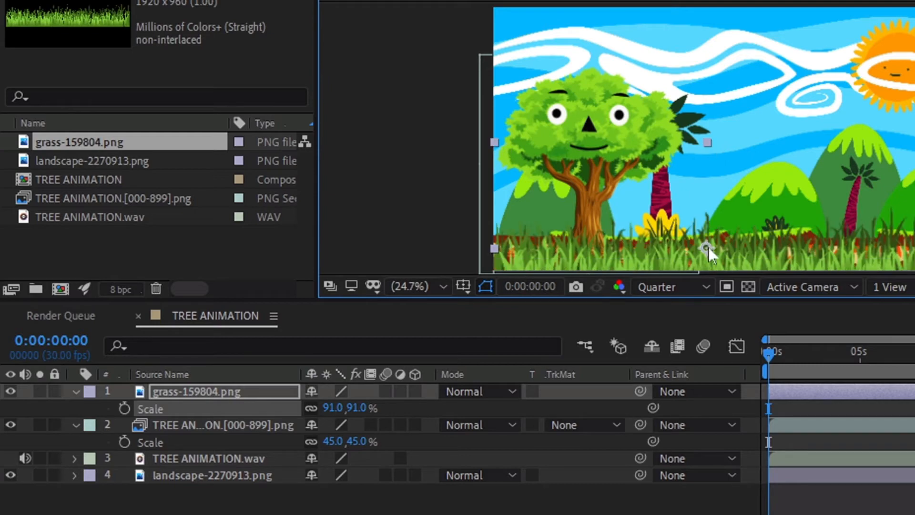
Stretch the grass horizontally to about 119.7%, lower it slightly over the ground and deselect it.
{"action": "left_click_drag", "start_coordinate": [913, 248], "coordinate": [870, 248]}
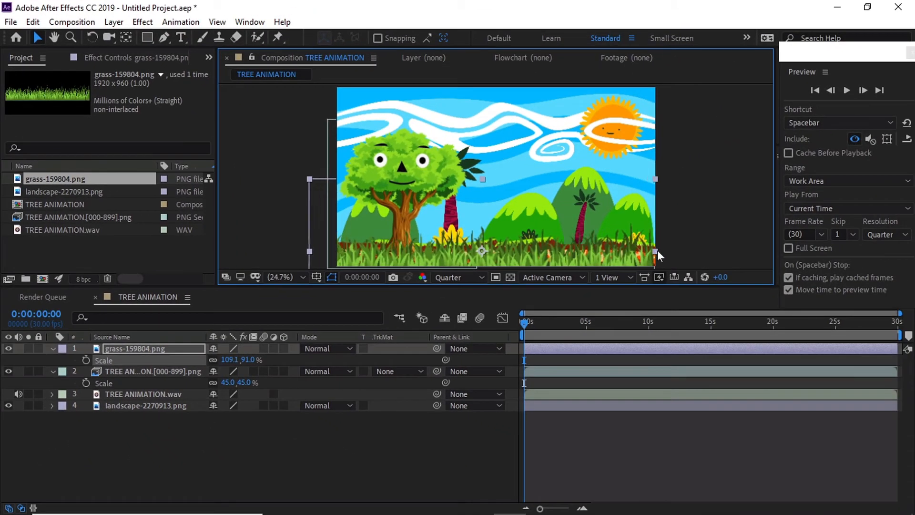
{"action": "left_click_drag", "start_coordinate": [657, 251], "coordinate": [673, 250]}
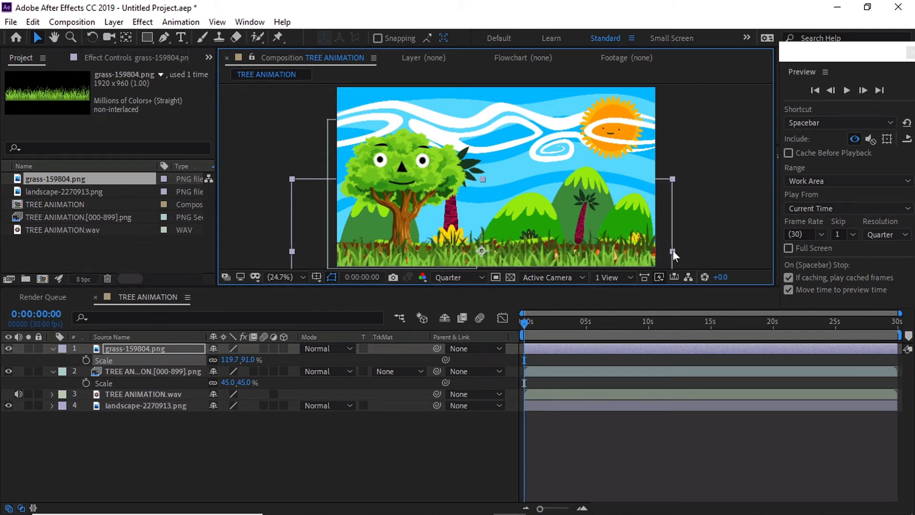
{"action": "left_click_drag", "start_coordinate": [586, 251], "coordinate": [586, 258]}
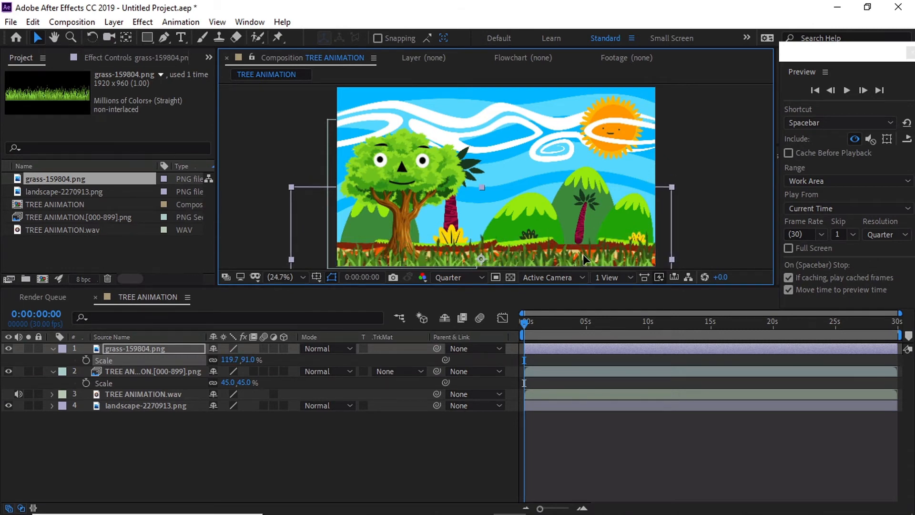
{"action": "left_click", "coordinate": [706, 192]}
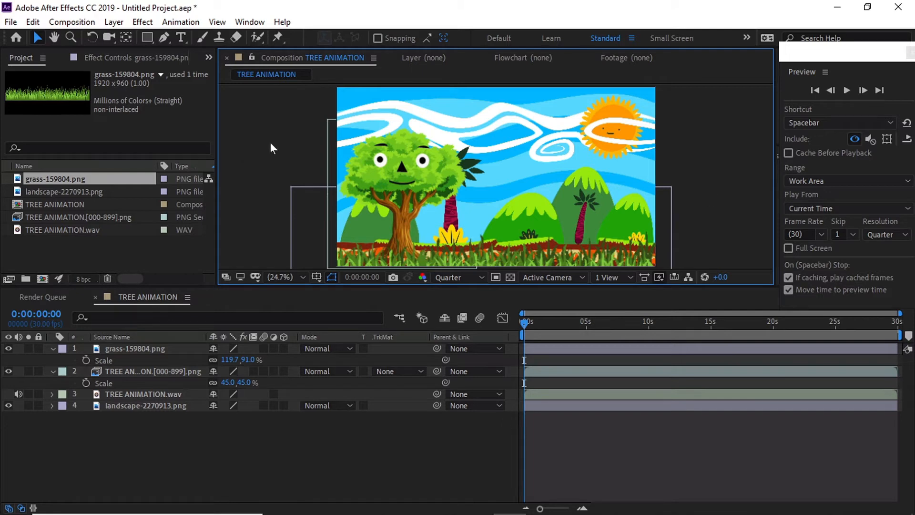
{"action": "left_click", "coordinate": [643, 449]}
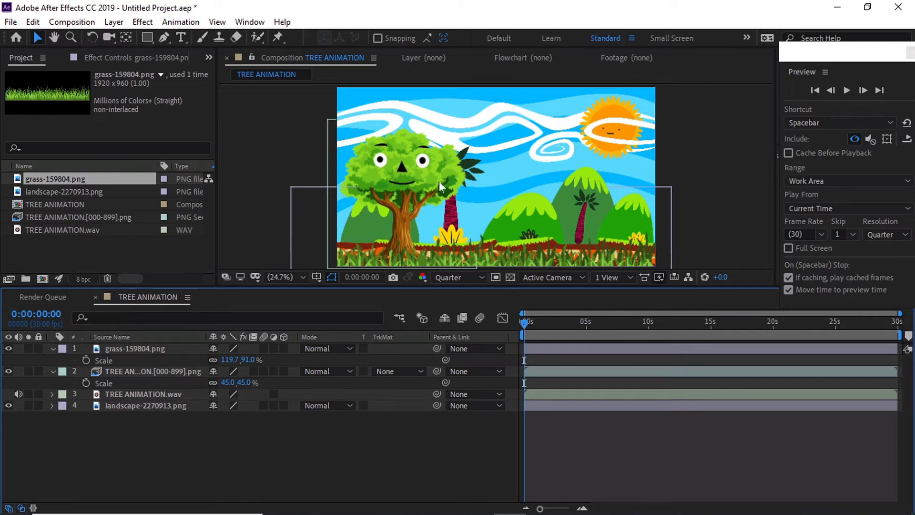
{"action": "left_click", "coordinate": [272, 115]}
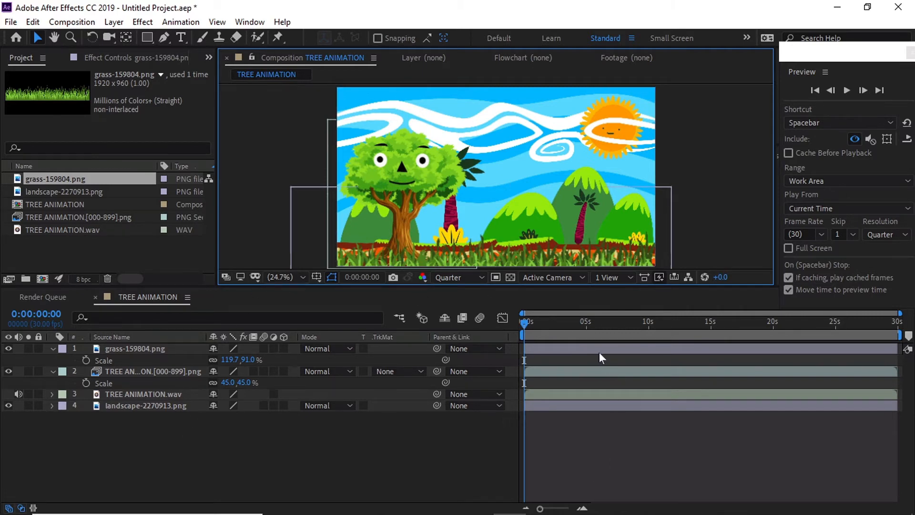
Unlink the landscape-2270913.png layer's scale dimensions and set its scale to 98% horizontally and 97% vertically.
{"action": "left_click", "coordinate": [566, 407]}
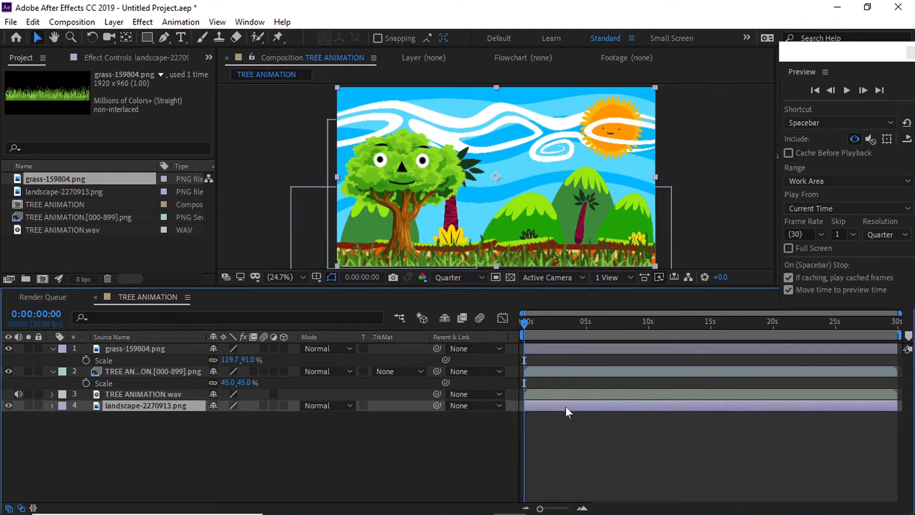
{"action": "key", "text": "s"}
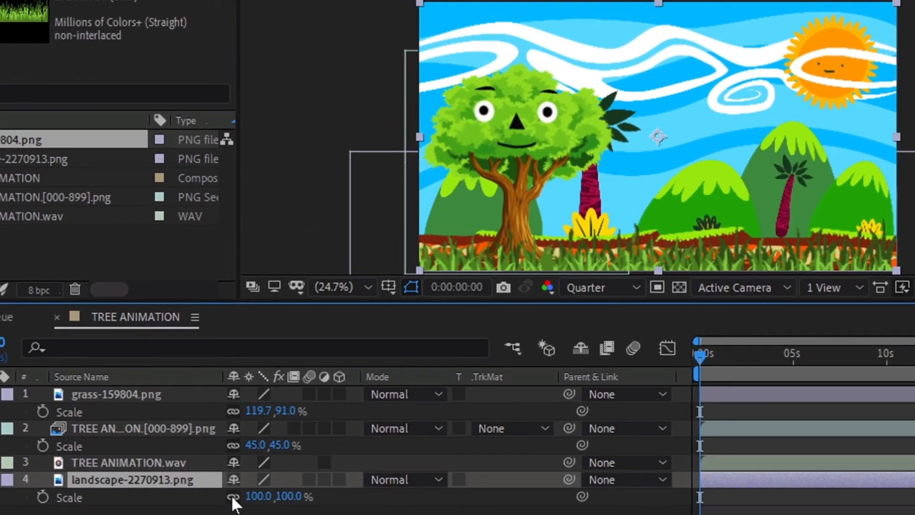
{"action": "left_click", "coordinate": [232, 496]}
{"action": "left_click", "coordinate": [261, 496]}
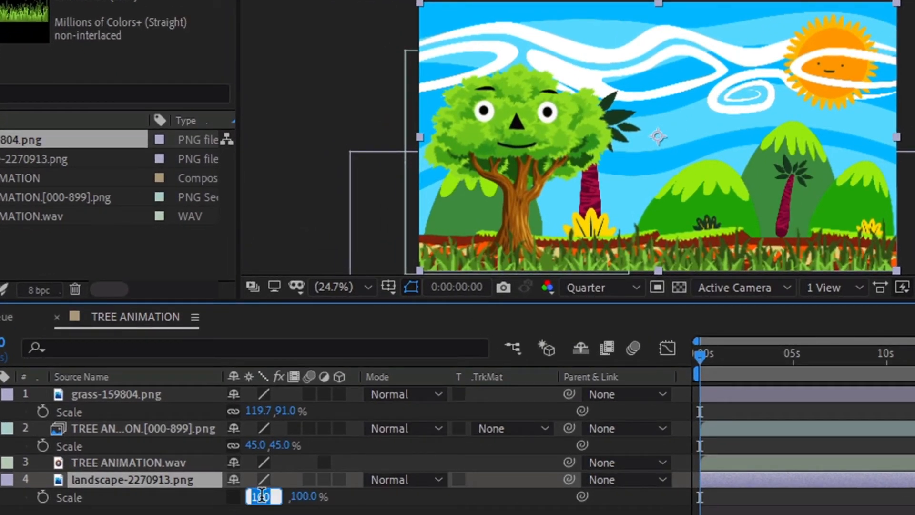
{"action": "type", "text": "99"}
{"action": "key", "text": "Tab"}
{"action": "type", "text": "98"}
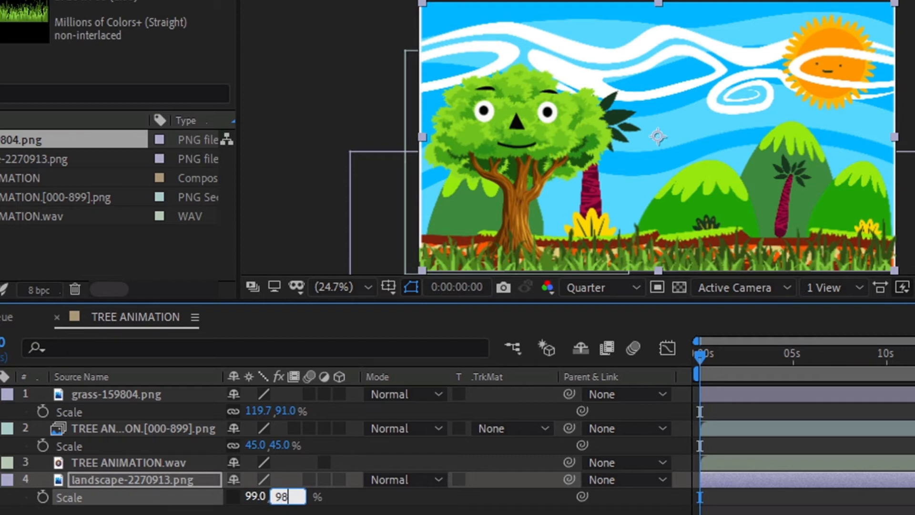
{"action": "key", "text": "Return"}
{"action": "left_click_drag", "start_coordinate": [260, 498], "coordinate": [259, 498]}
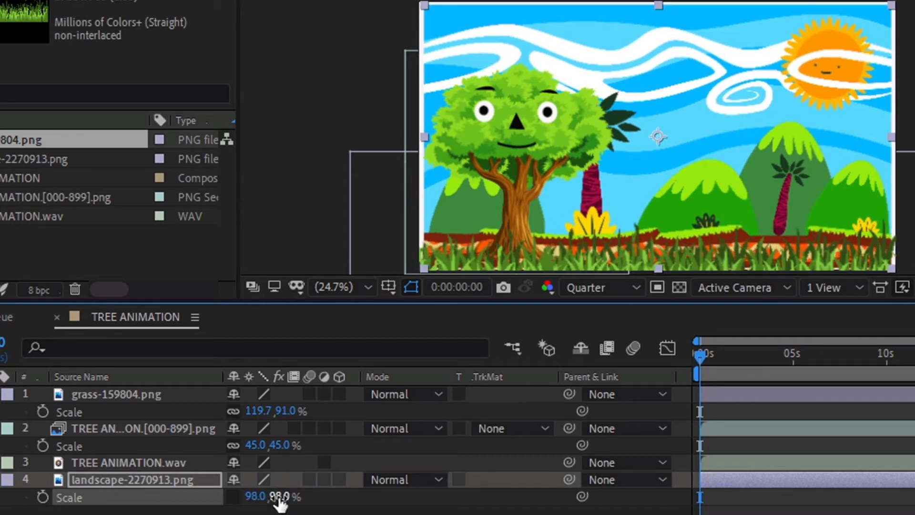
{"action": "left_click", "coordinate": [279, 498]}
{"action": "type", "text": "97"}
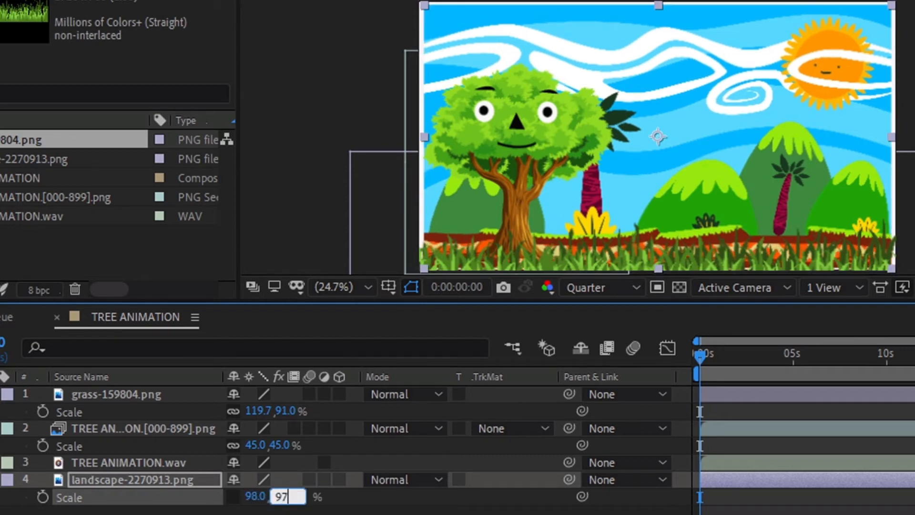
{"action": "key", "text": "Return"}
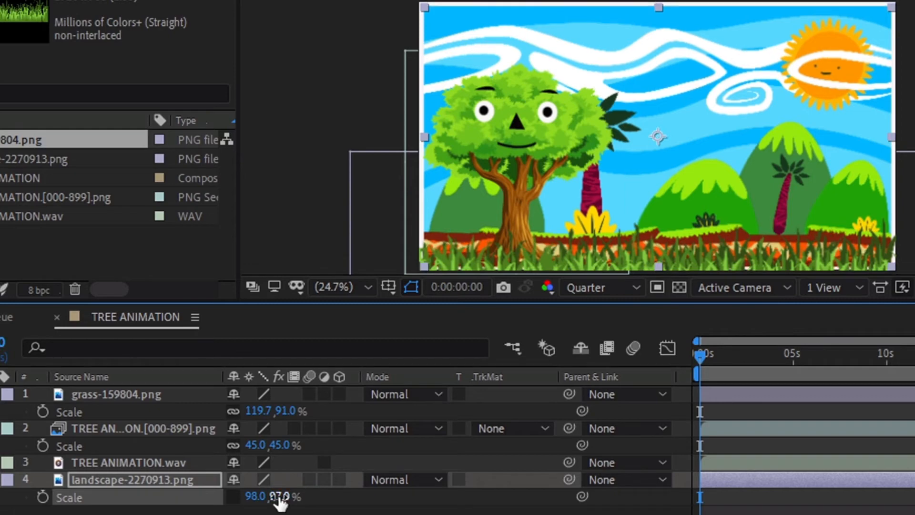
{"action": "left_click", "coordinate": [286, 512]}
Reposition the grass and resize it to about 98.2% by 48% so it fits inside the landscape's white border.
{"action": "left_click_drag", "start_coordinate": [748, 263], "coordinate": [764, 246]}
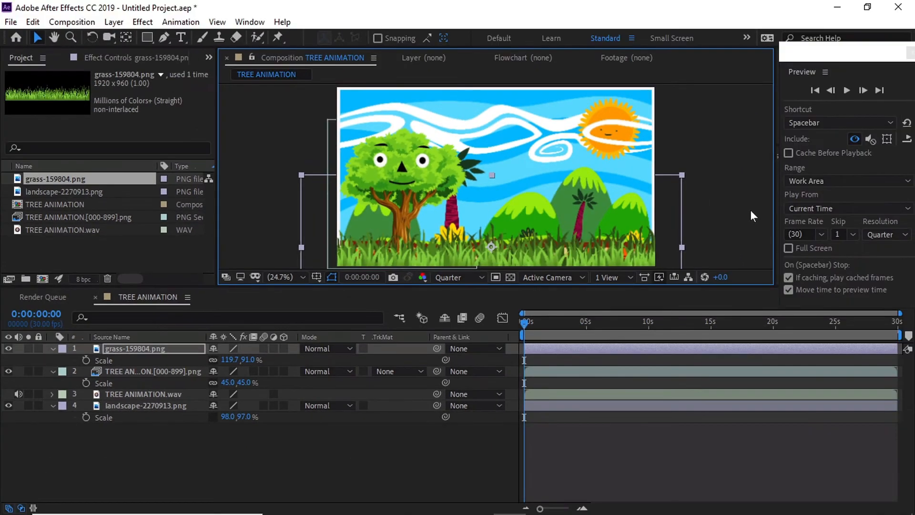
{"action": "left_click", "coordinate": [751, 211]}
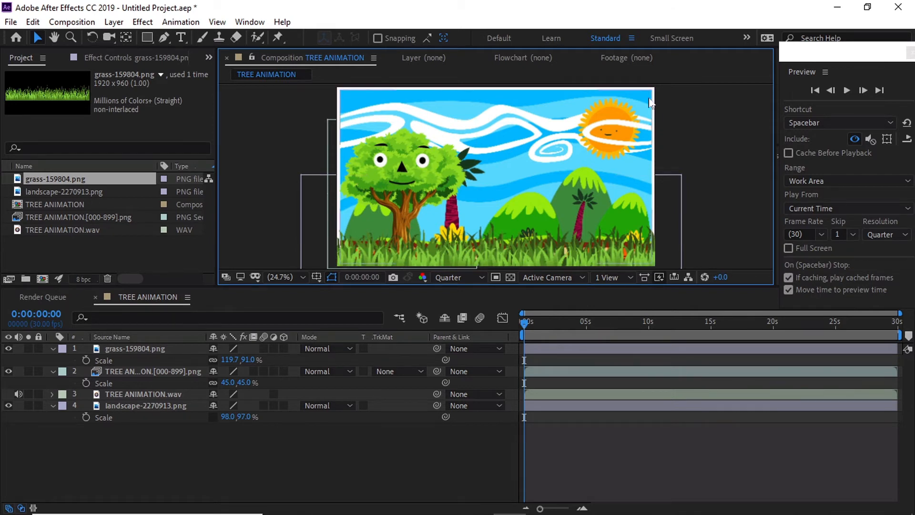
{"action": "left_click", "coordinate": [639, 254]}
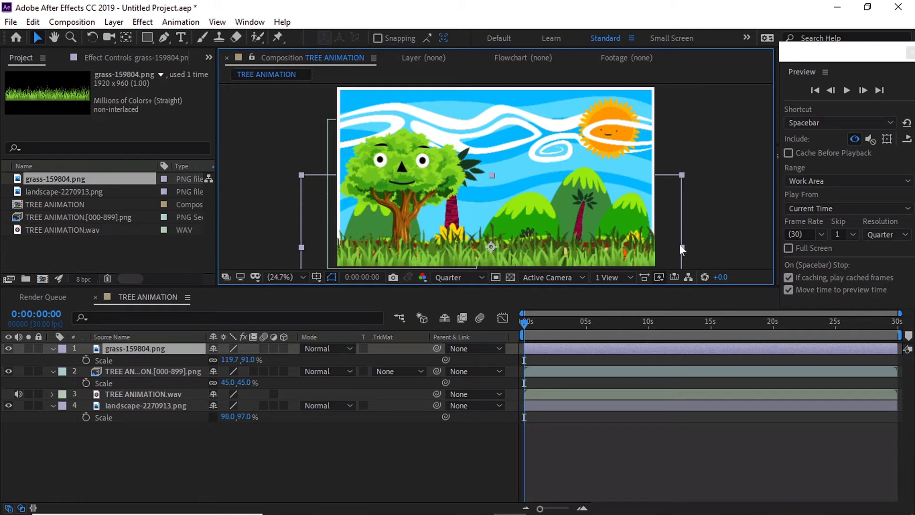
{"action": "left_click_drag", "start_coordinate": [681, 248], "coordinate": [647, 245]}
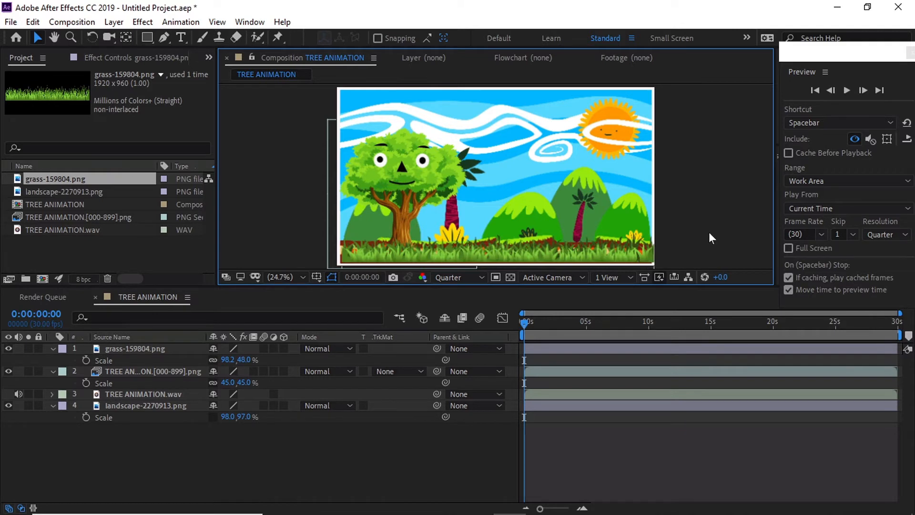
Fit the grass inside the landscape's white border with a width scale of about 97.9%, nudge it slightly up and deselect it.
{"action": "left_click", "coordinate": [618, 259]}
{"action": "left_click_drag", "start_coordinate": [654, 250], "coordinate": [651, 250]}
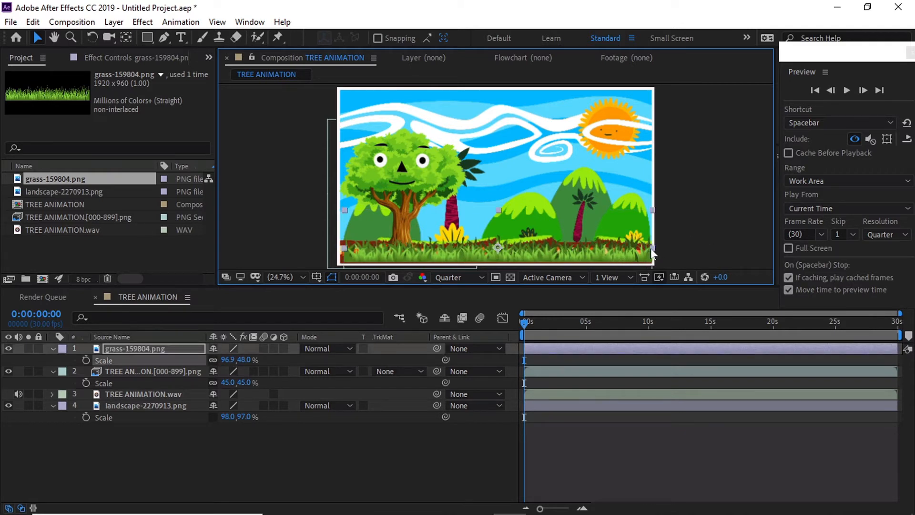
{"action": "left_click_drag", "start_coordinate": [580, 256], "coordinate": [578, 253]}
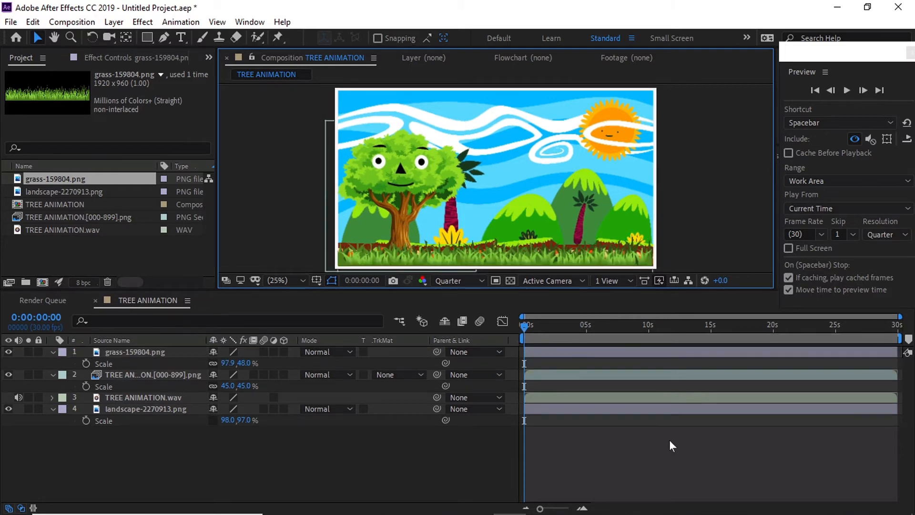
{"action": "left_click", "coordinate": [670, 441]}
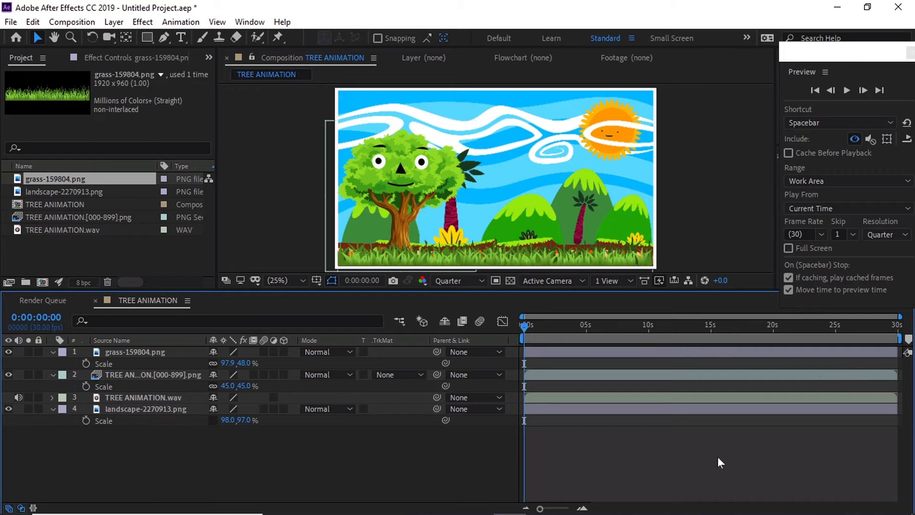
Play back the composition, turn on audio for the preview and stop playback near the end.
{"action": "key", "text": "space"}
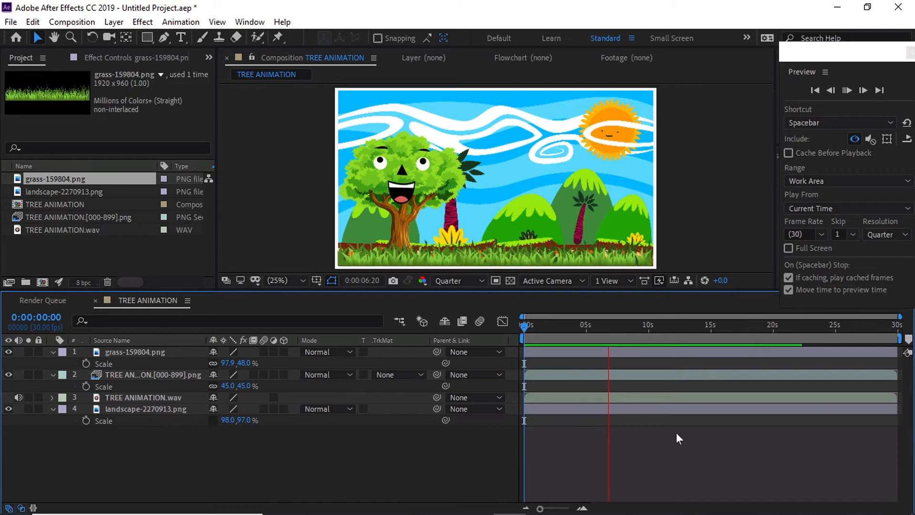
{"action": "left_click", "coordinate": [871, 138]}
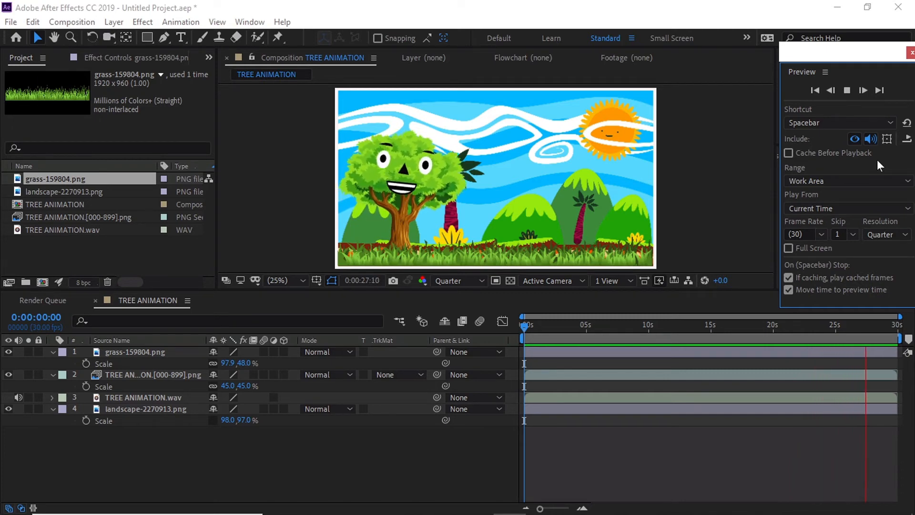
{"action": "key", "text": "space"}
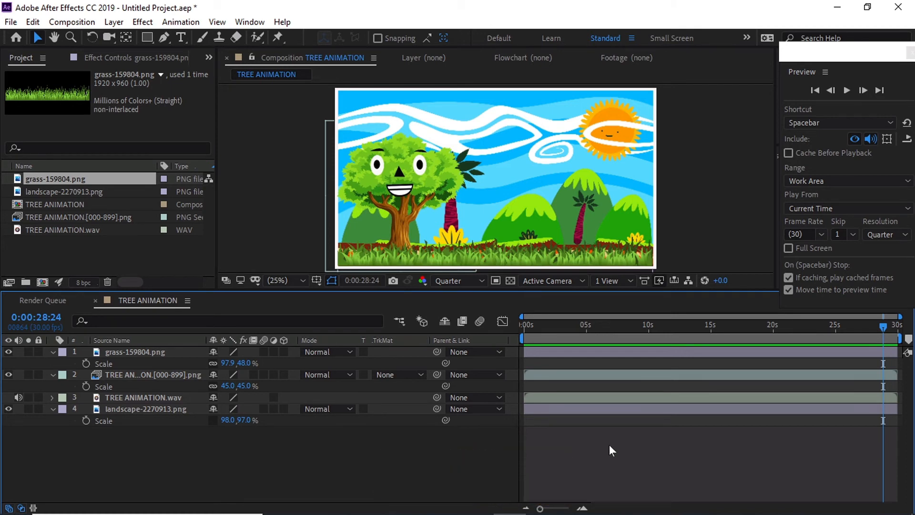
Save the project as "tree animation test" in the AFTER EFFECTS folder.
{"action": "key", "text": "ctrl+s"}
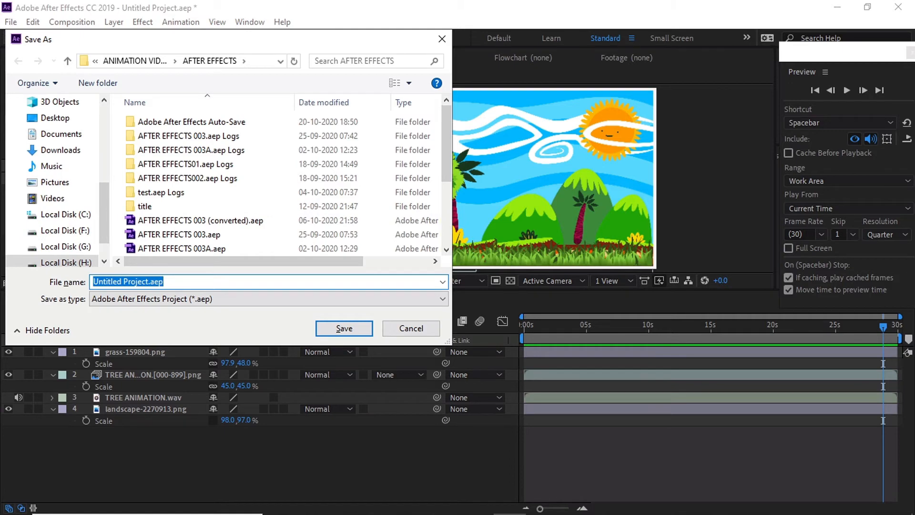
{"action": "type", "text": "t"}
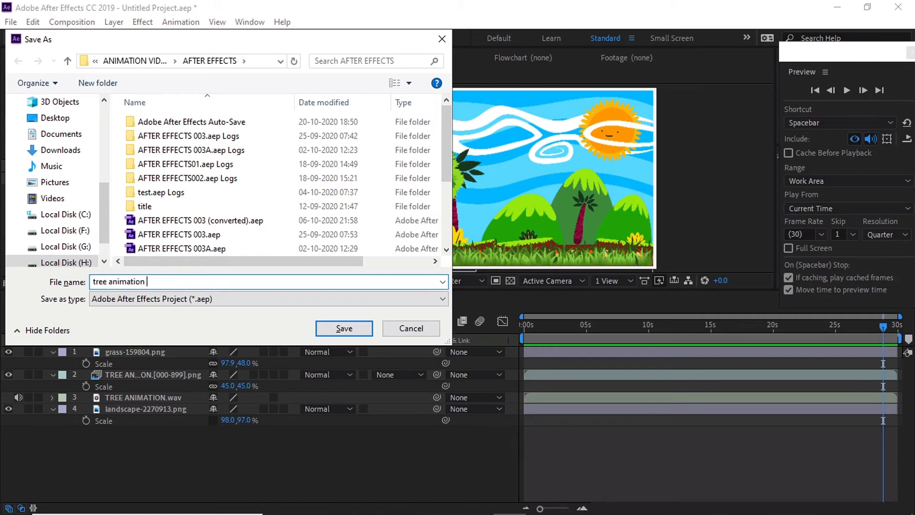
{"action": "type", "text": "ree animation te"}
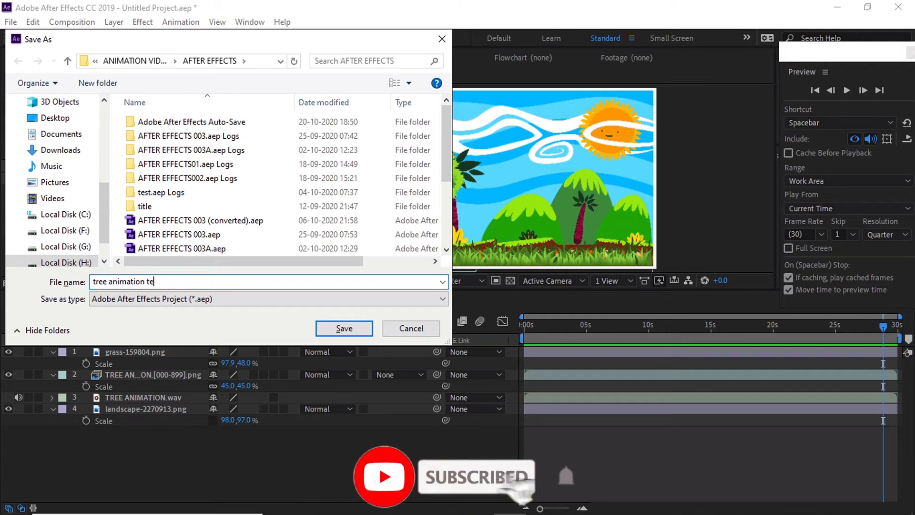
{"action": "type", "text": "st"}
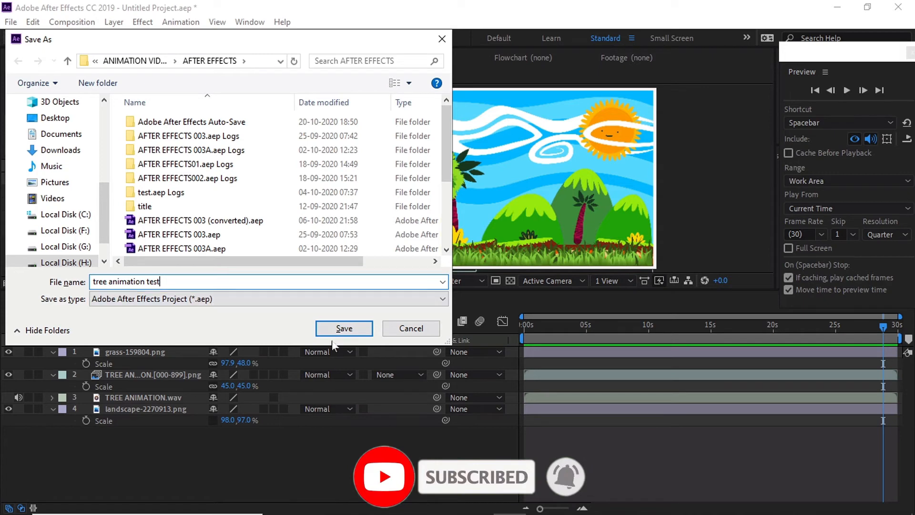
{"action": "left_click", "coordinate": [345, 328]}
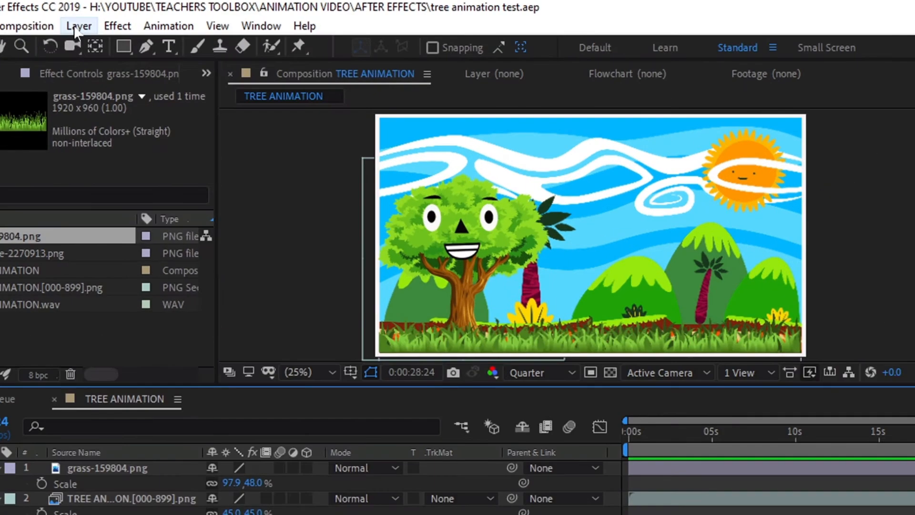
Add a 1920 x 1080 px solid layer in a light medium cyan above all other layers.
{"action": "left_click", "coordinate": [114, 23]}
{"action": "mouse_move", "coordinate": [121, 38]}
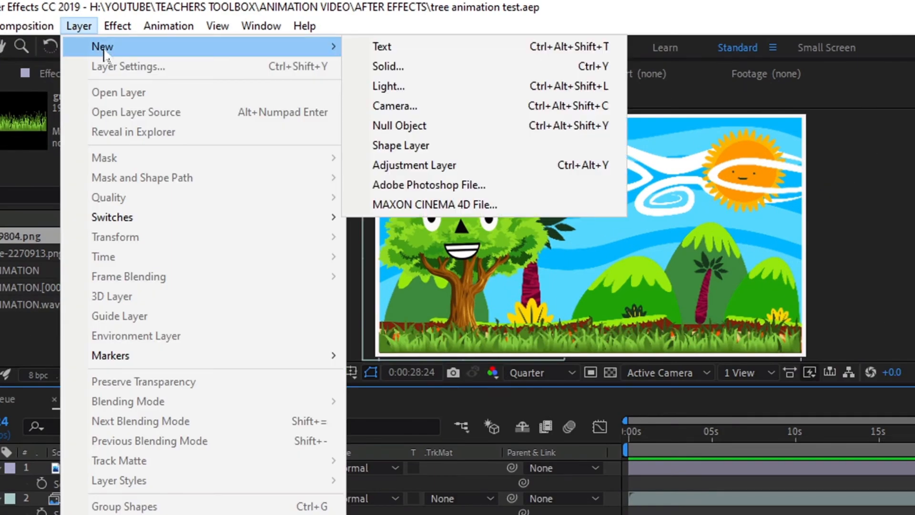
{"action": "left_click", "coordinate": [381, 67]}
{"action": "left_click", "coordinate": [529, 457]}
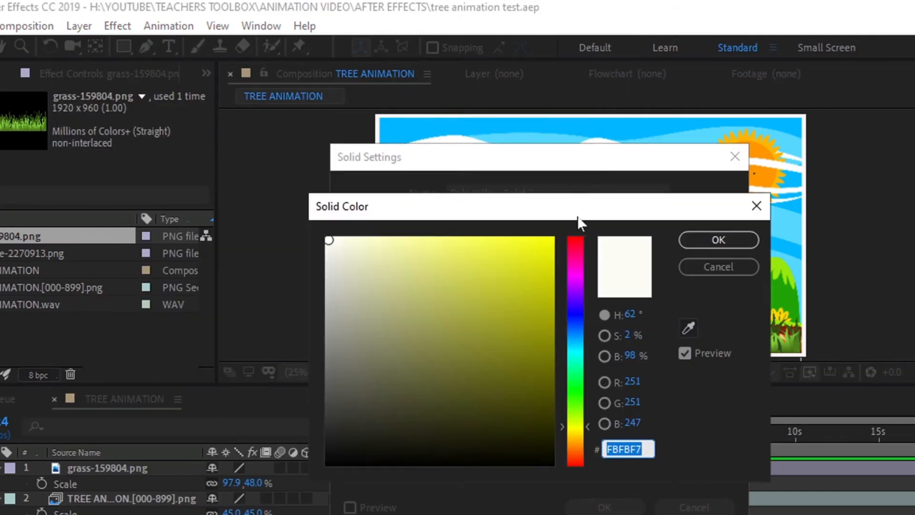
{"action": "left_click", "coordinate": [580, 356]}
{"action": "mouse_move", "coordinate": [553, 334]}
{"action": "left_mouse_down"}
{"action": "mouse_move", "coordinate": [509, 255]}
{"action": "mouse_move", "coordinate": [416, 245]}
{"action": "left_mouse_up"}
{"action": "left_click", "coordinate": [719, 239]}
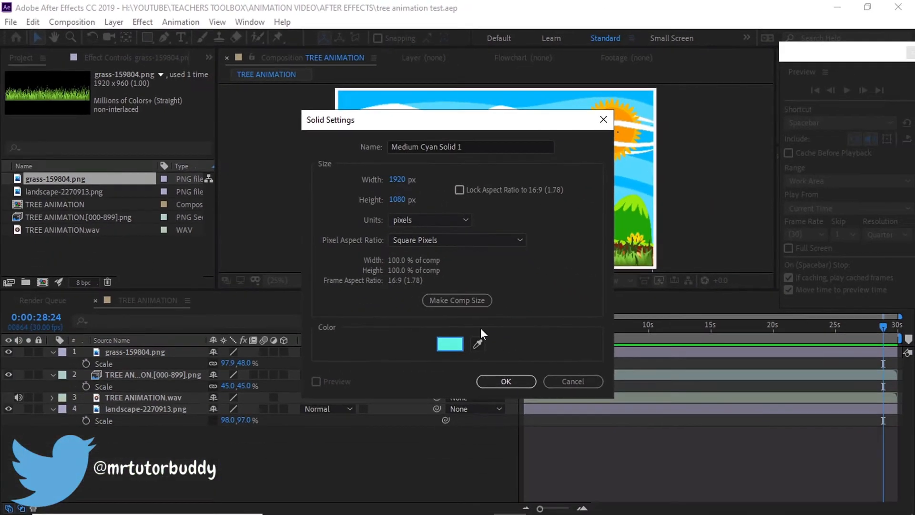
{"action": "left_click", "coordinate": [524, 382]}
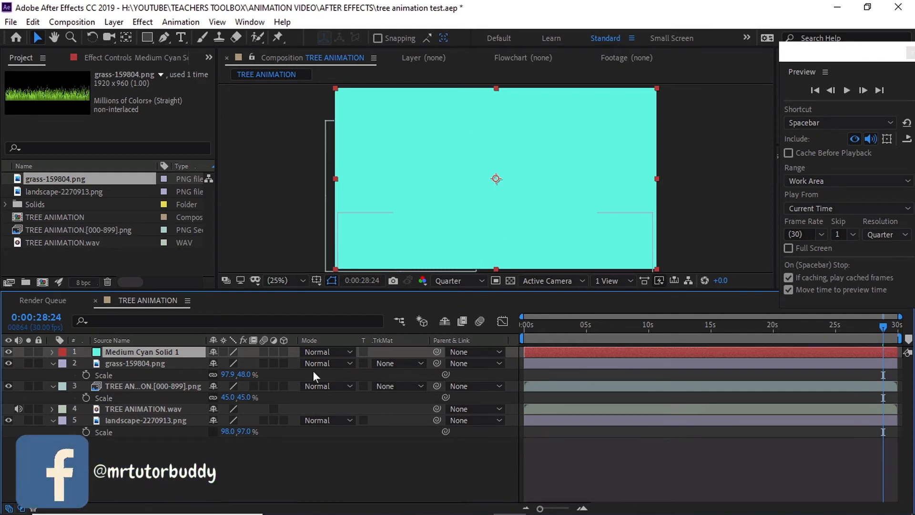
Set the cyan solid's blending mode to Overlay.
{"action": "left_click", "coordinate": [371, 451]}
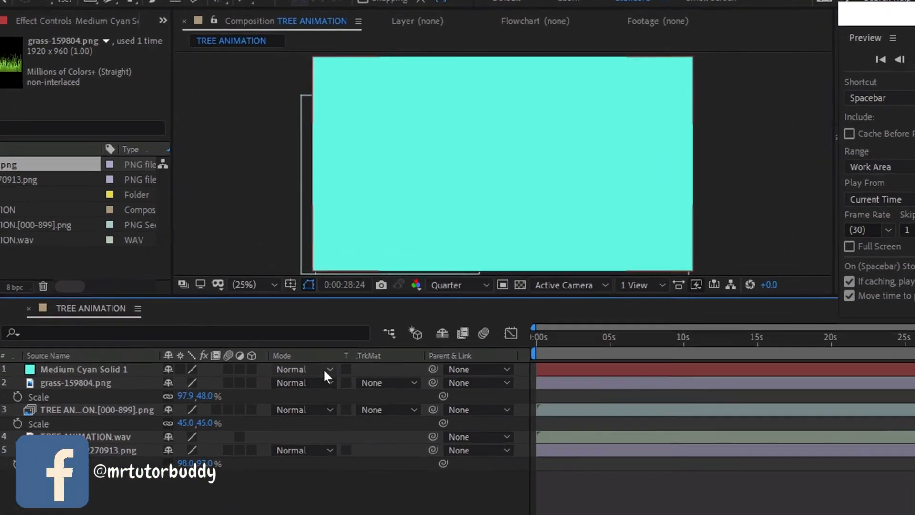
{"action": "left_click", "coordinate": [348, 352]}
{"action": "left_click", "coordinate": [333, 342]}
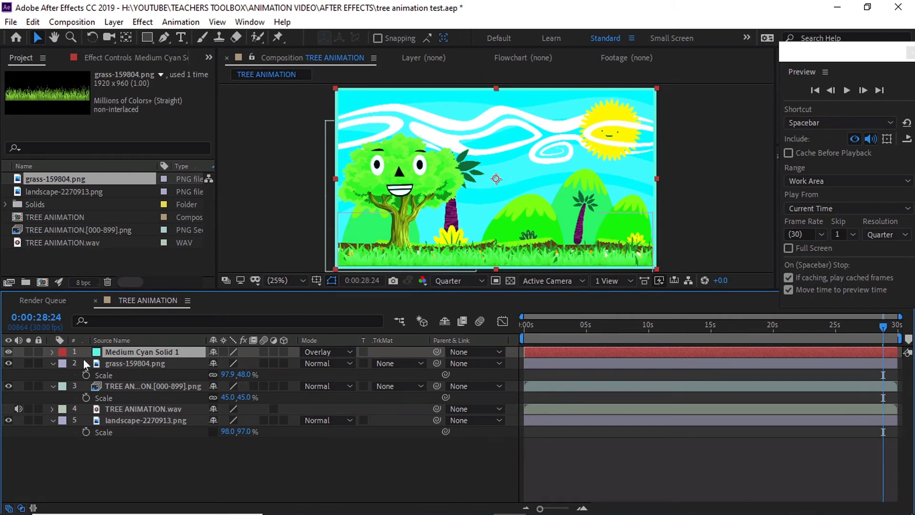
Set the cyan solid's opacity to 40% and collapse its properties.
{"action": "left_click", "coordinate": [53, 352]}
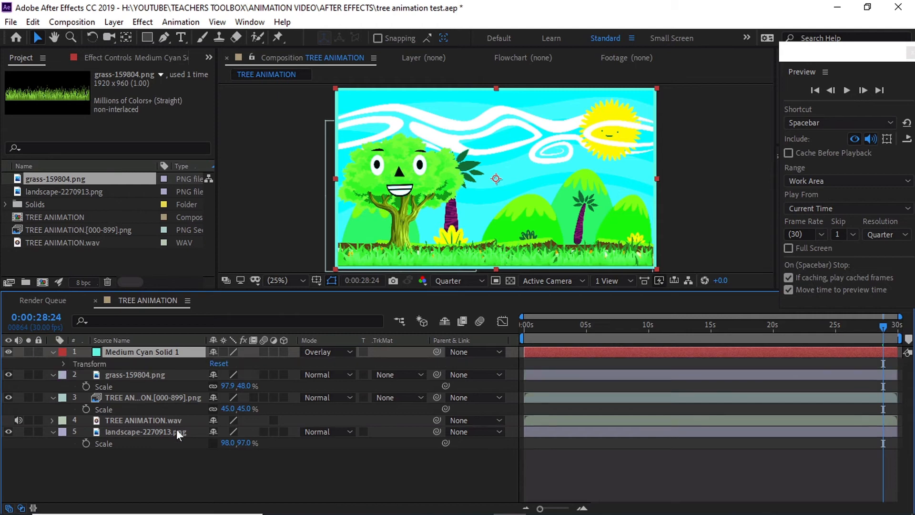
{"action": "left_click", "coordinate": [64, 364]}
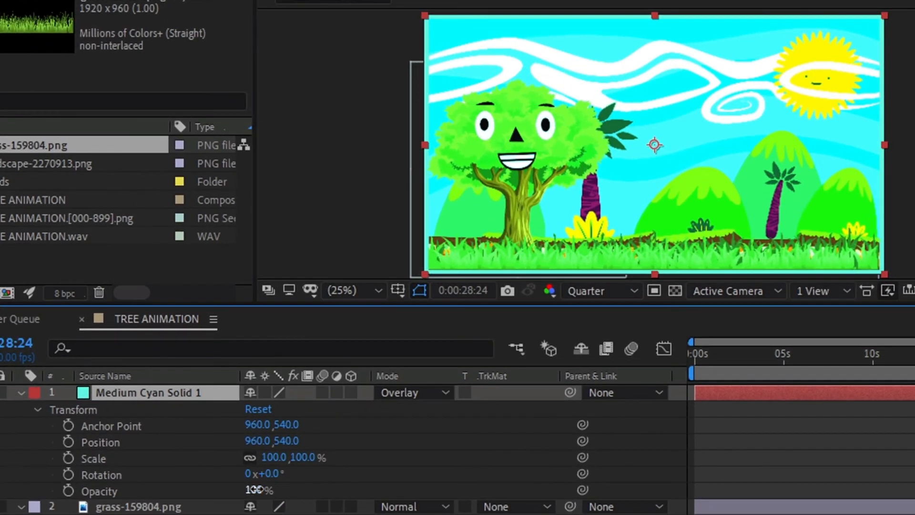
{"action": "left_click", "coordinate": [255, 490]}
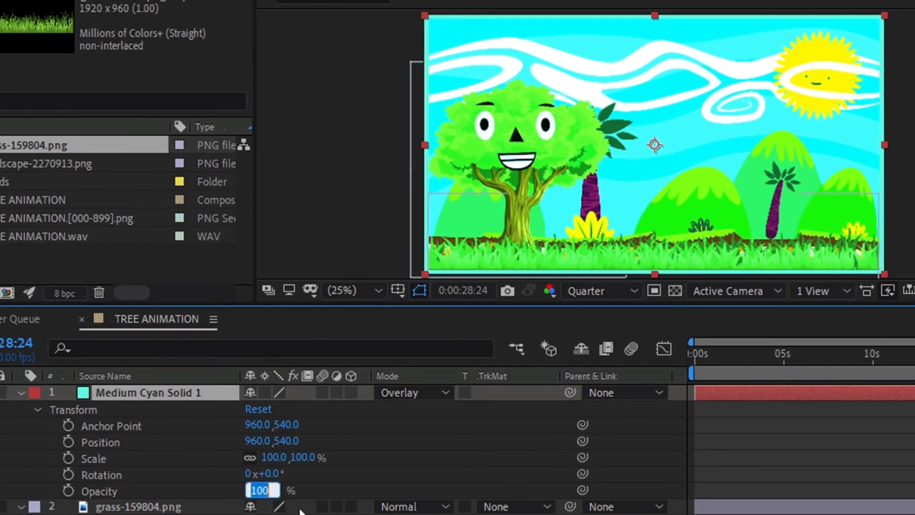
{"action": "type", "text": "40"}
{"action": "key", "text": "Return"}
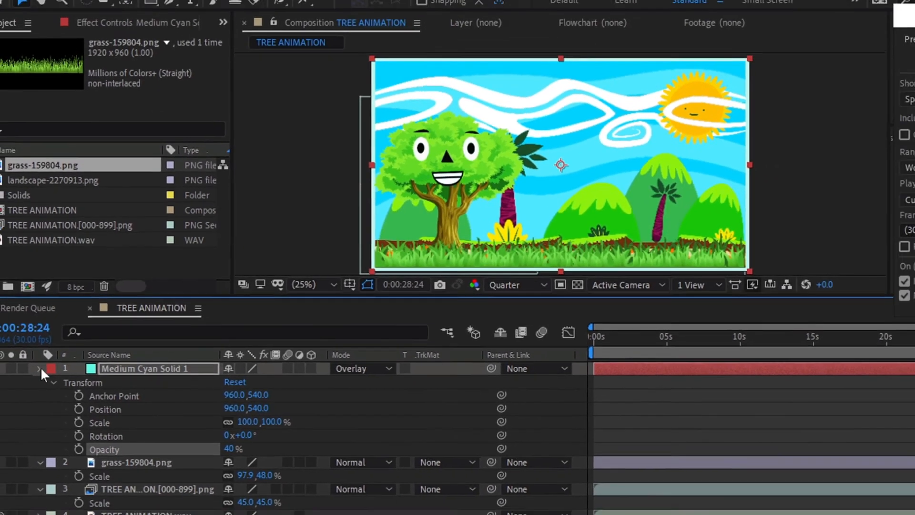
{"action": "left_click", "coordinate": [21, 392]}
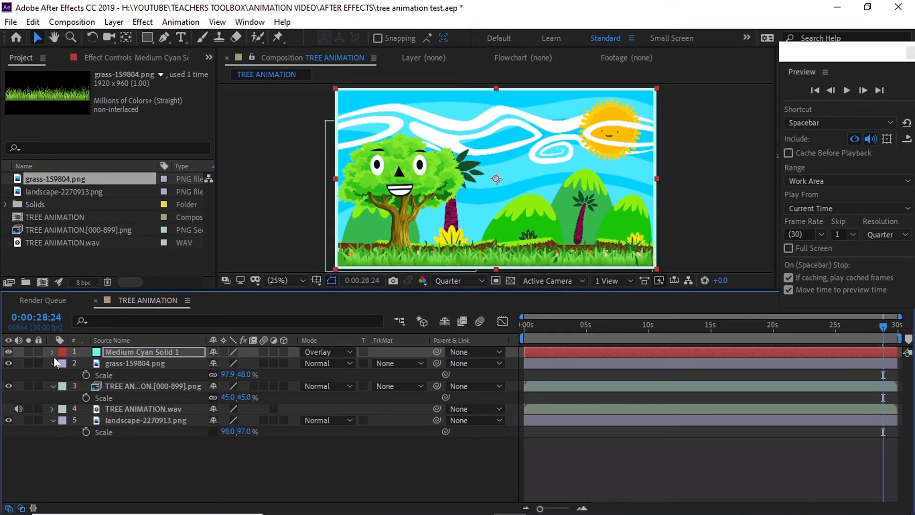
Compare the scene with the cyan solid hidden and shown, then briefly play back the composition.
{"action": "left_click", "coordinate": [9, 352]}
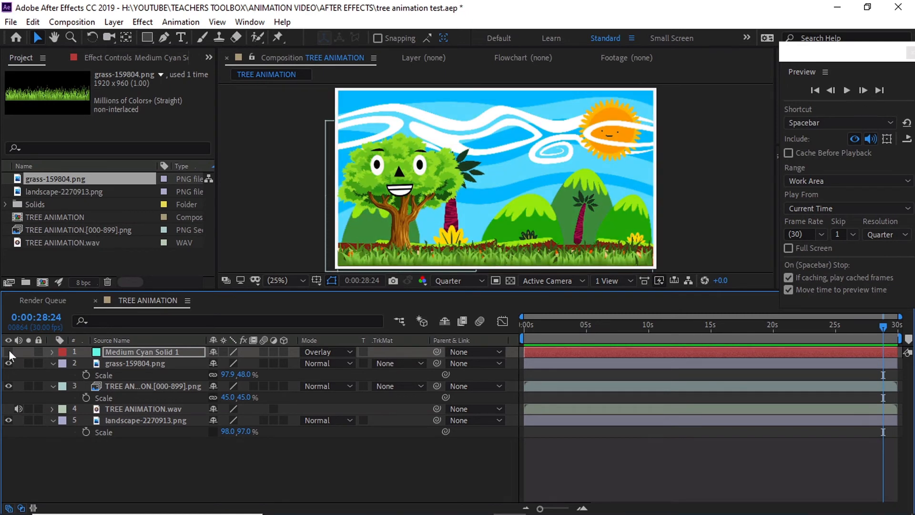
{"action": "left_click", "coordinate": [9, 352]}
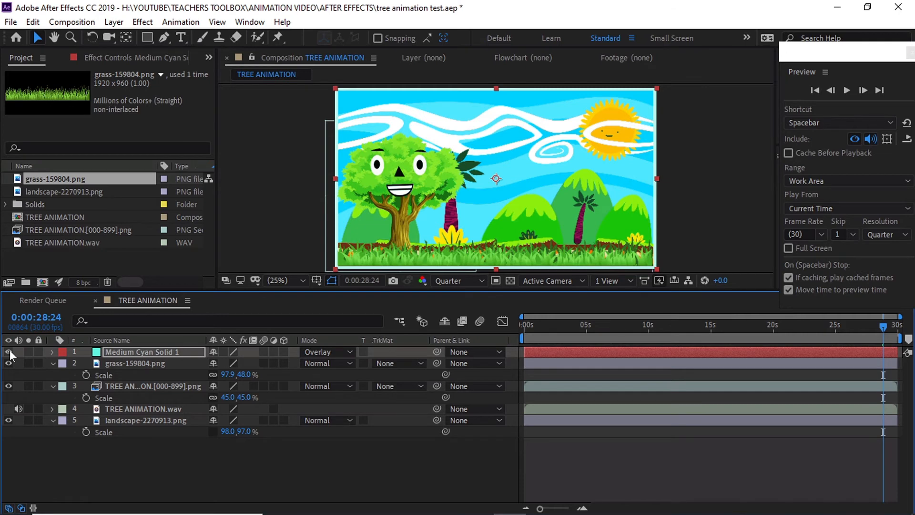
{"action": "left_click", "coordinate": [157, 470]}
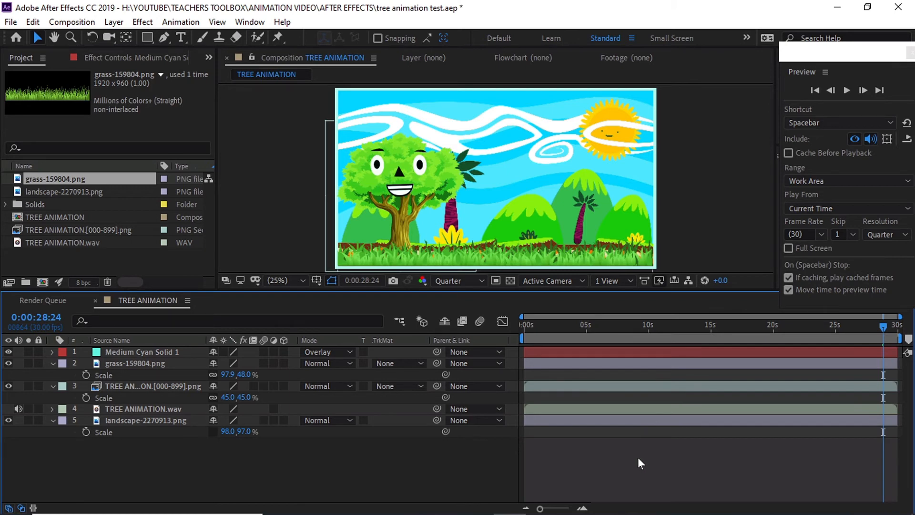
{"action": "left_click", "coordinate": [846, 90]}
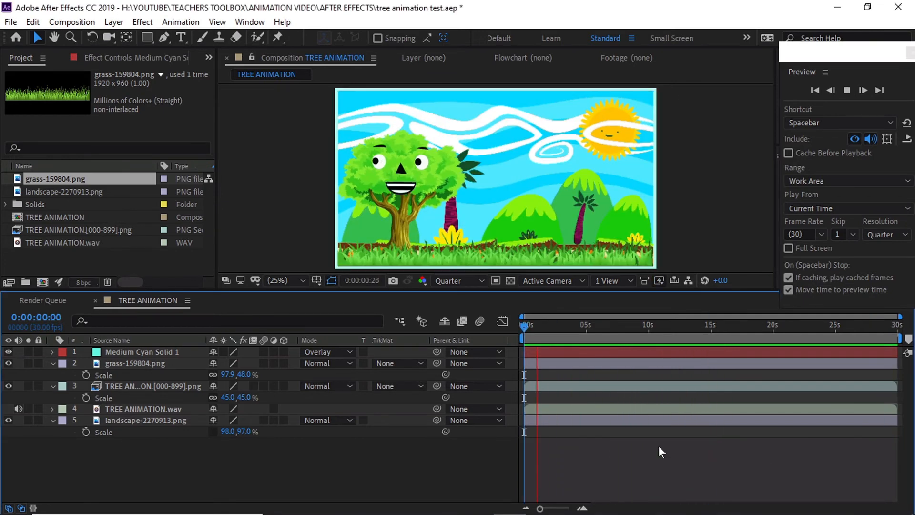
{"action": "key", "text": "space"}
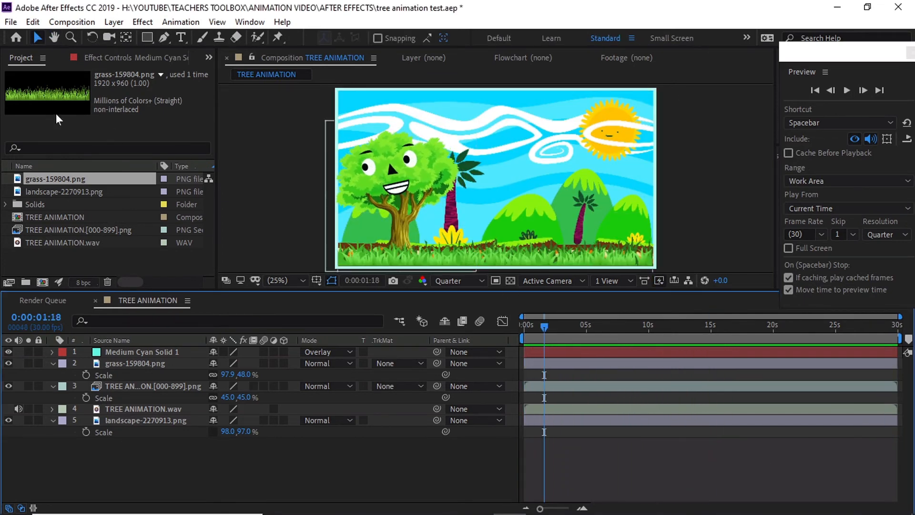
Add the TREE ANIMATION composition to the Render Queue.
{"action": "left_click", "coordinate": [11, 23]}
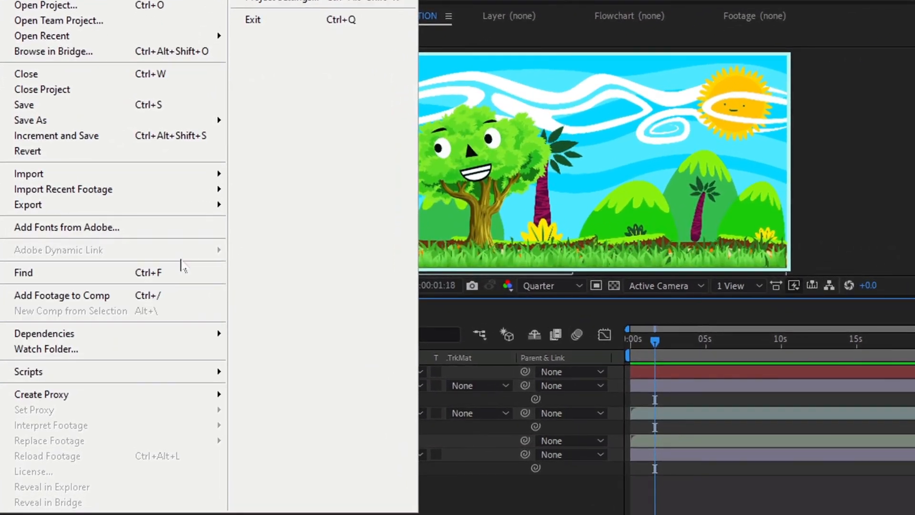
{"action": "mouse_move", "coordinate": [210, 204]}
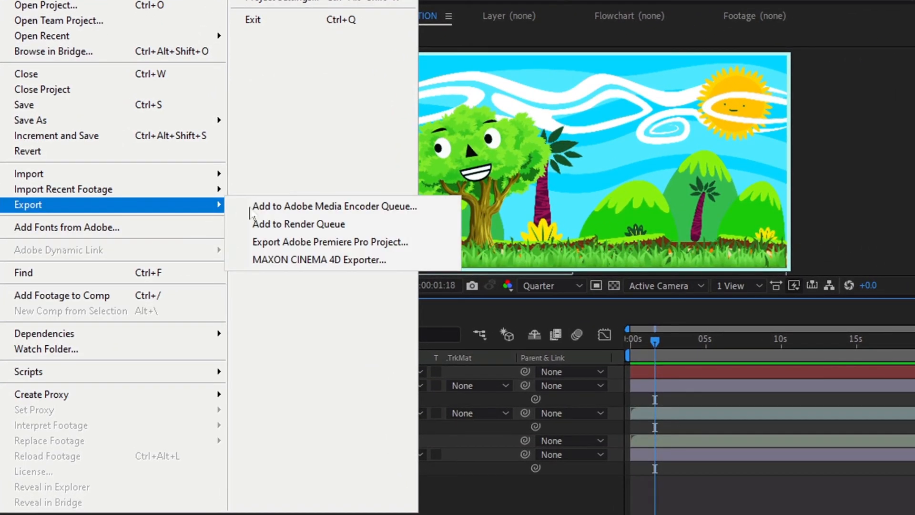
{"action": "left_click", "coordinate": [289, 225]}
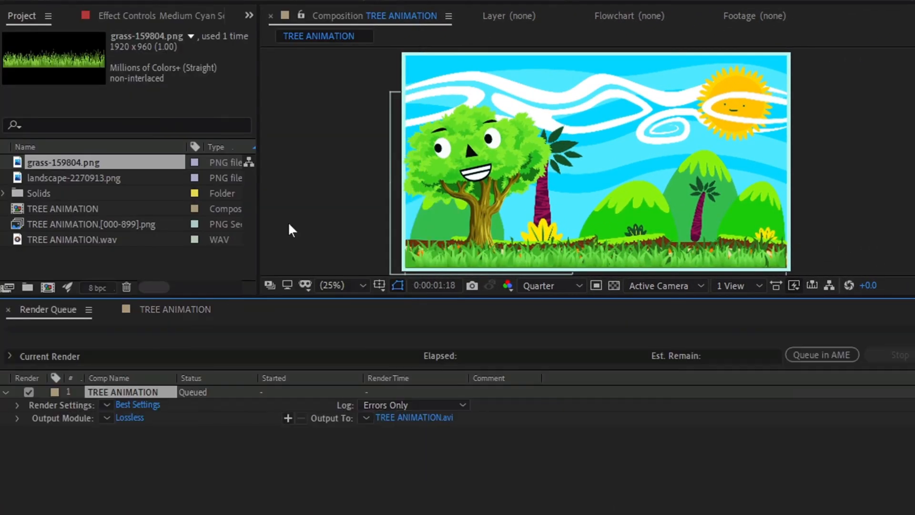
{"action": "left_click", "coordinate": [199, 464]}
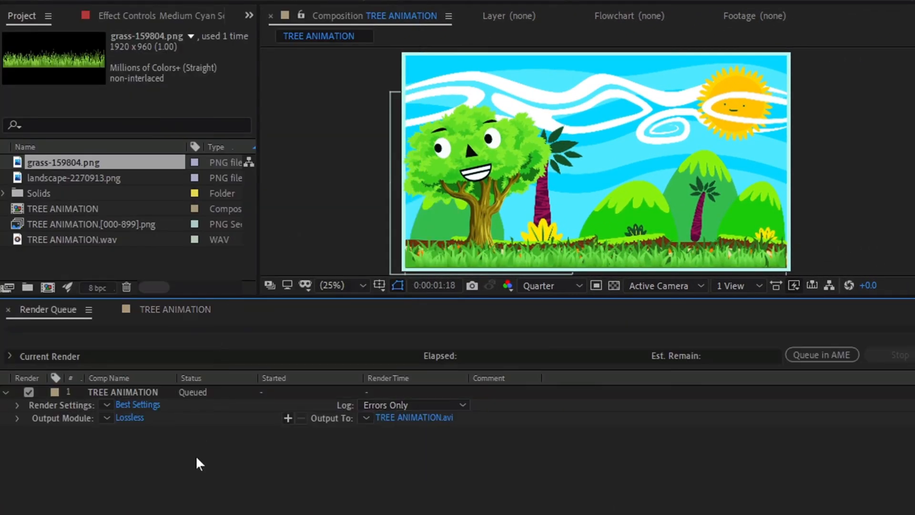
Set the queued render's output module to AfterCodecs .mp4 format with 32 Bit audio.
{"action": "left_click", "coordinate": [129, 417]}
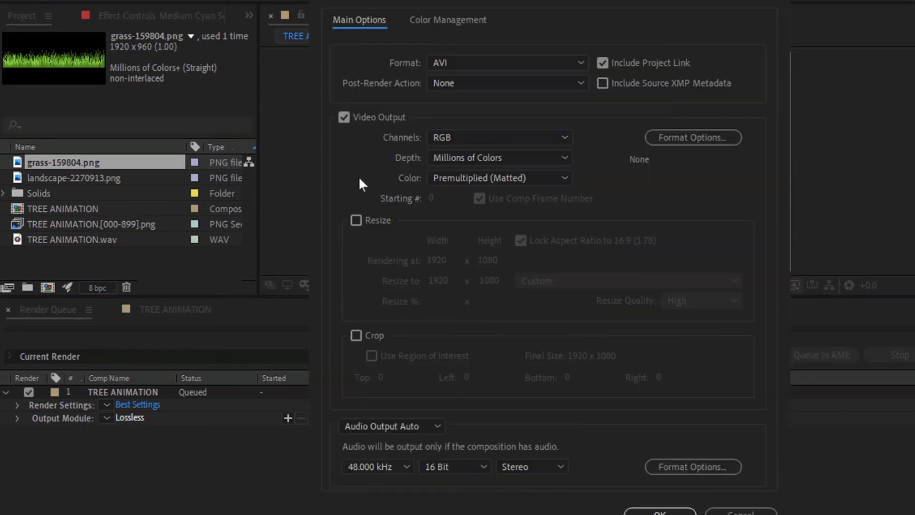
{"action": "left_click", "coordinate": [489, 63]}
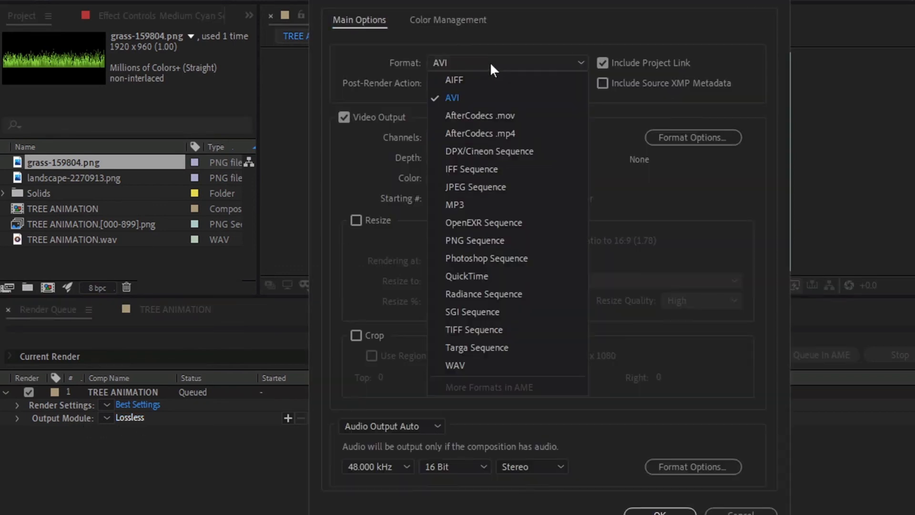
{"action": "left_click", "coordinate": [490, 134]}
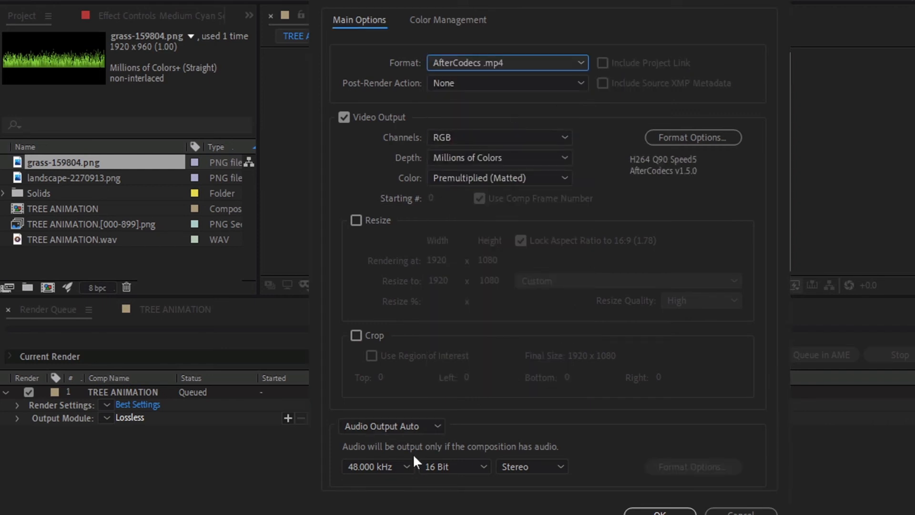
{"action": "left_click", "coordinate": [465, 465]}
{"action": "left_click", "coordinate": [455, 512]}
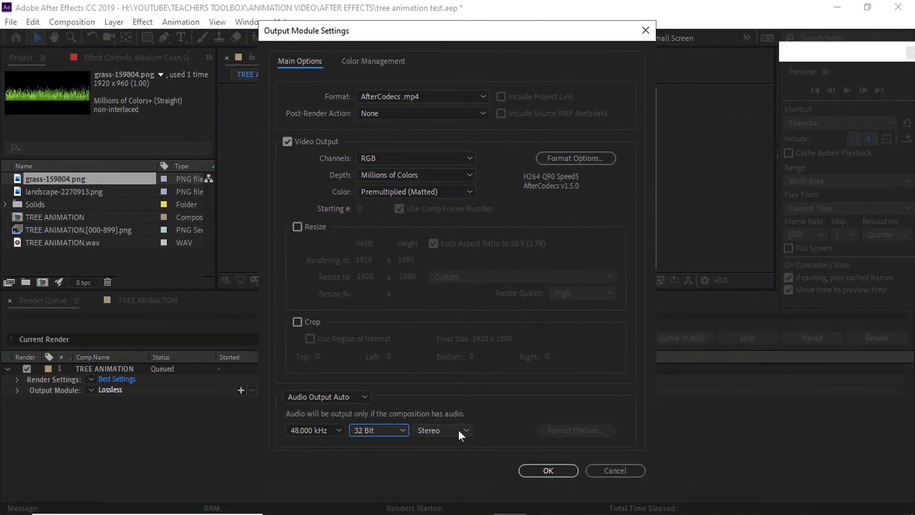
{"action": "left_click", "coordinate": [550, 470]}
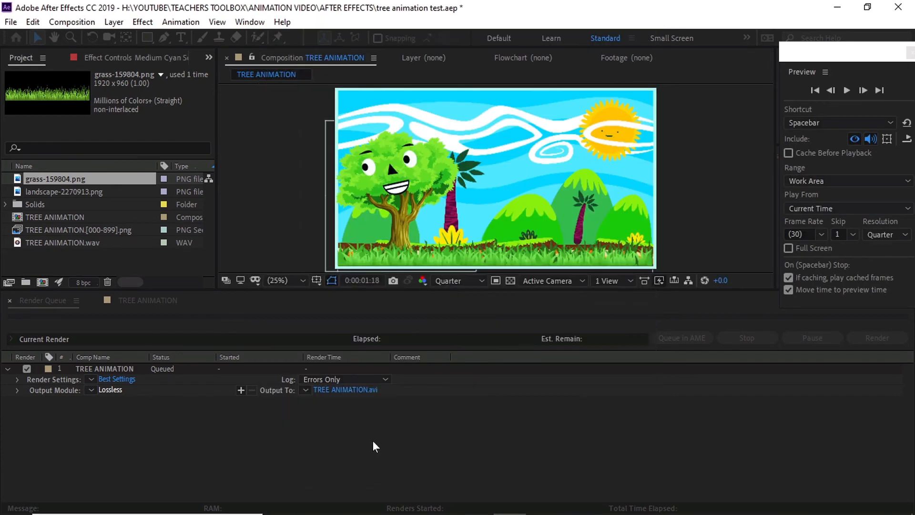
Set the render output to TREE ANIMATION.mp4 on the Desktop and render the composition.
{"action": "left_click", "coordinate": [366, 390]}
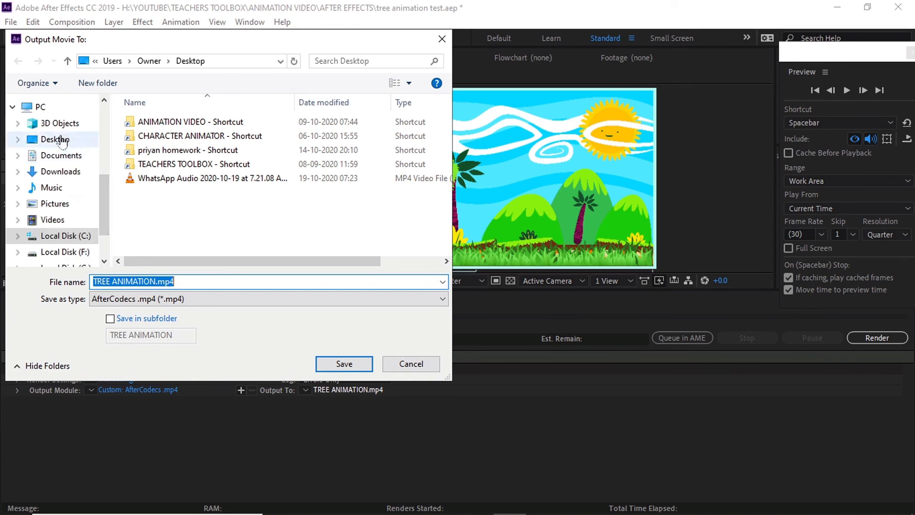
{"action": "left_click", "coordinate": [59, 138]}
{"action": "left_click", "coordinate": [353, 365]}
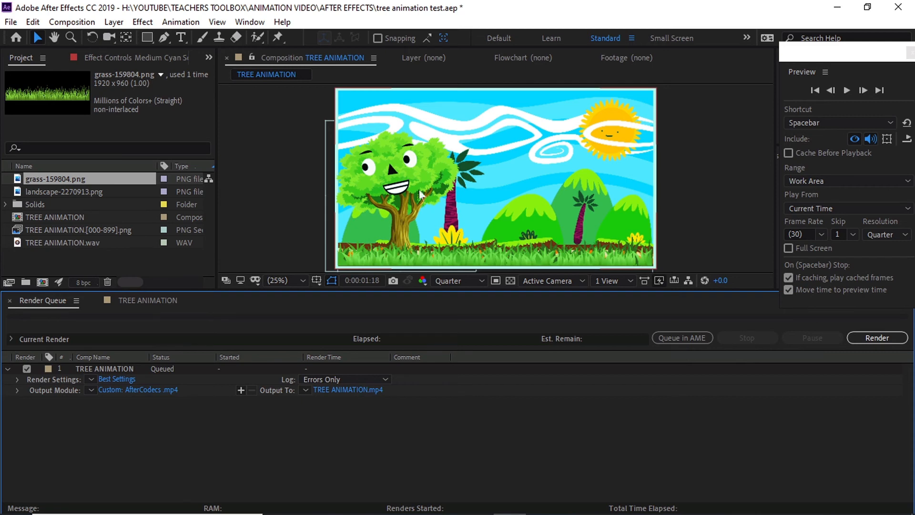
{"action": "left_click", "coordinate": [885, 344]}
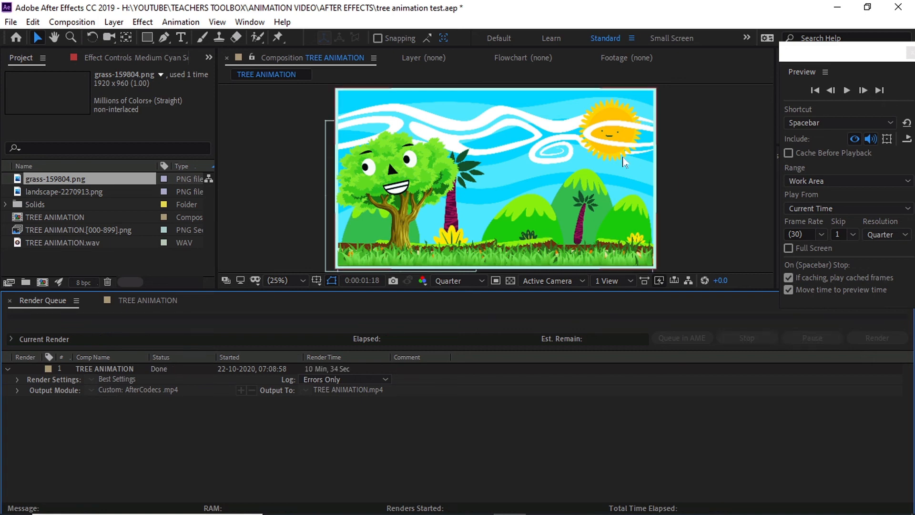
Save the project and close After Effects.
{"action": "key", "text": "ctrl+s"}
{"action": "left_click", "coordinate": [899, 7]}
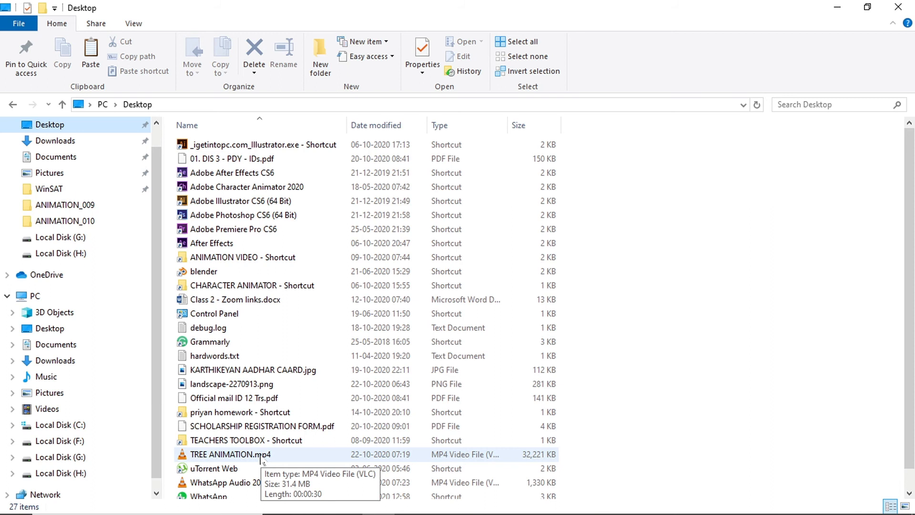
Open TREE ANIMATION.mp4 from the Desktop in VLC media player, watch it full screen and pause it near the end.
{"action": "double_click", "coordinate": [262, 457]}
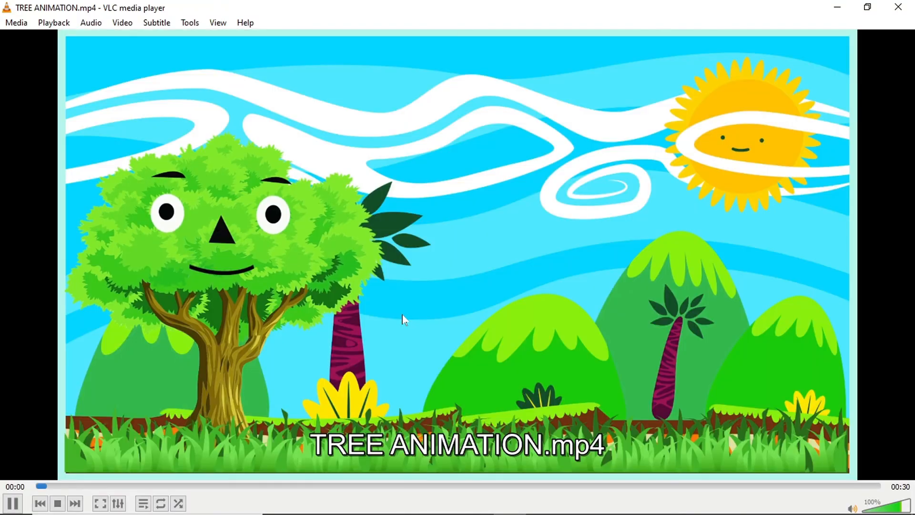
{"action": "double_click", "coordinate": [403, 319]}
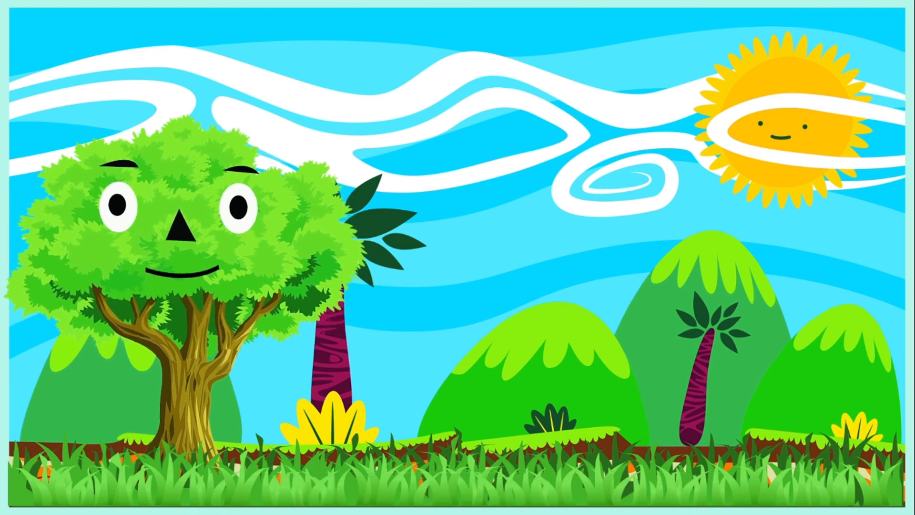
{"action": "left_click", "coordinate": [543, 317]}
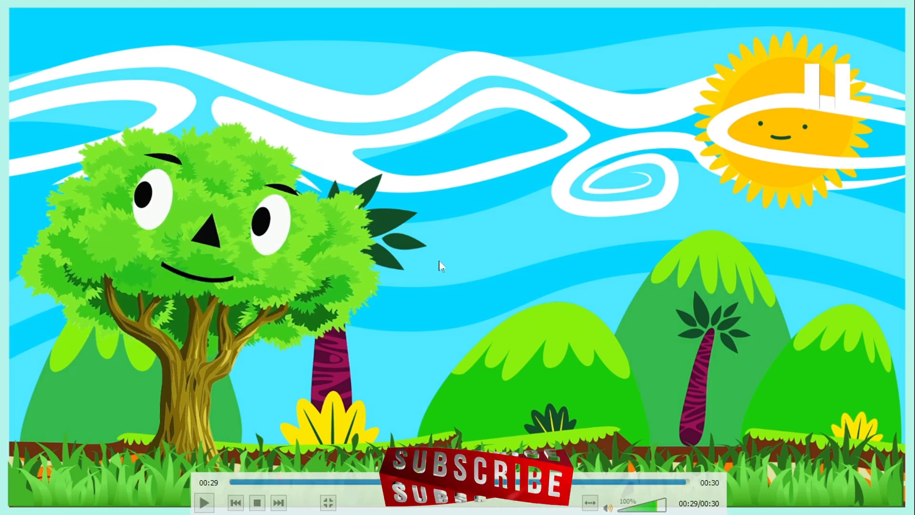